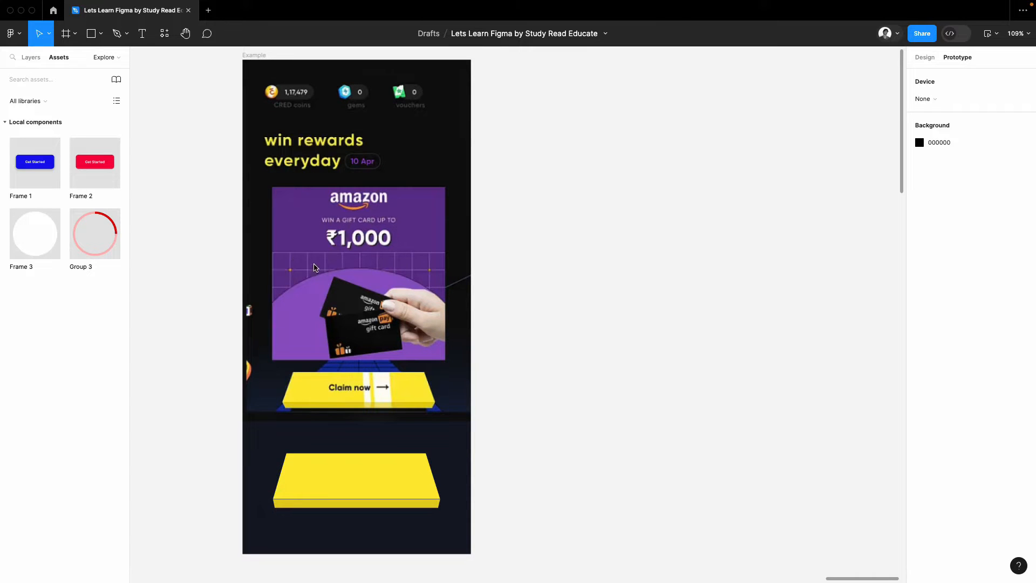
# Step: Delete the blank yellow 3D button shape from the lower part of the Example frame
pyautogui.click(91, 34)
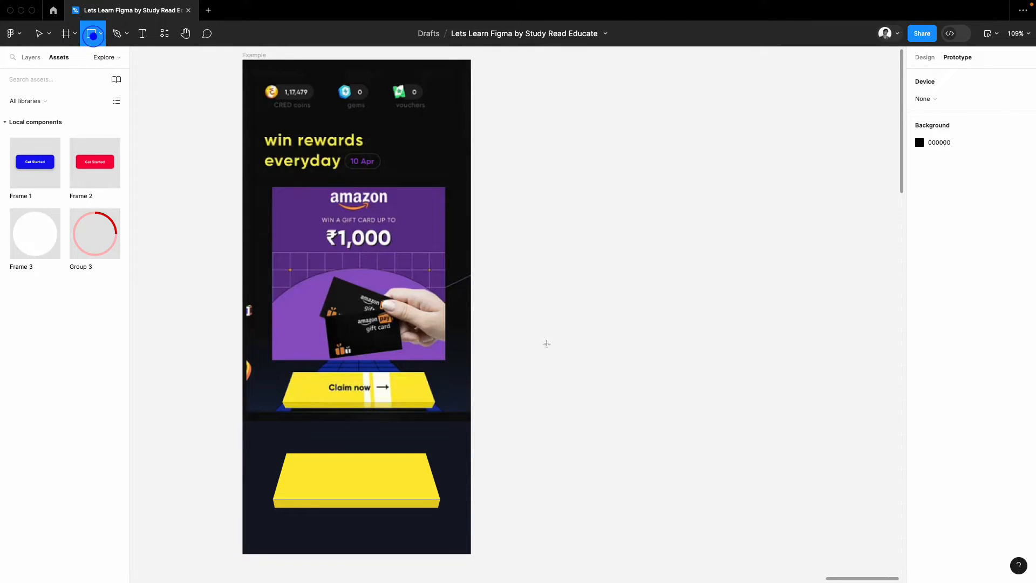
pyautogui.press('v')
pyautogui.click(384, 486)
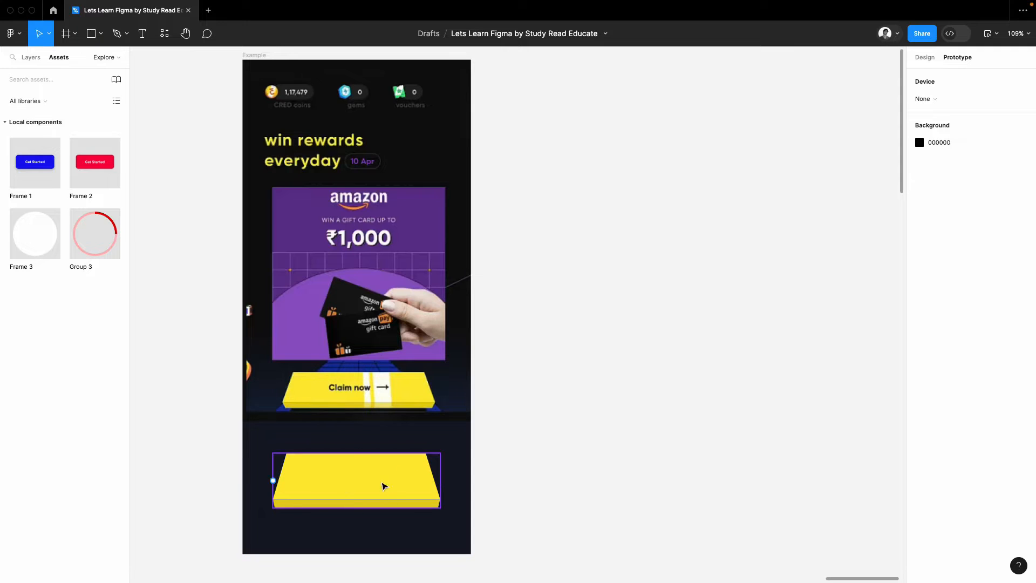
pyautogui.click(361, 487)
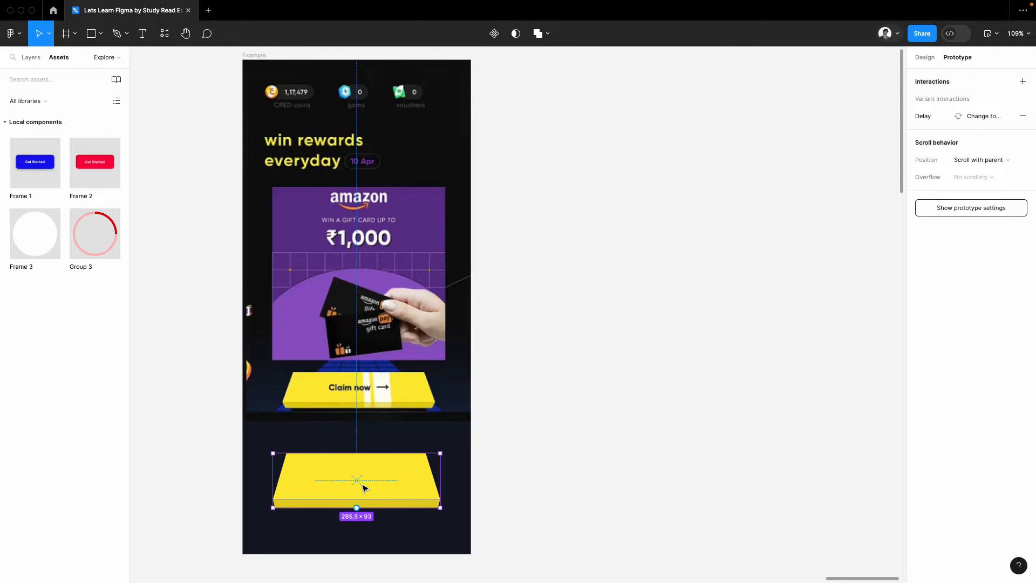
pyautogui.press('Delete')
# Step: Draw a wide, low rectangle on the empty canvas beside the Example frame
pyautogui.click(91, 36)
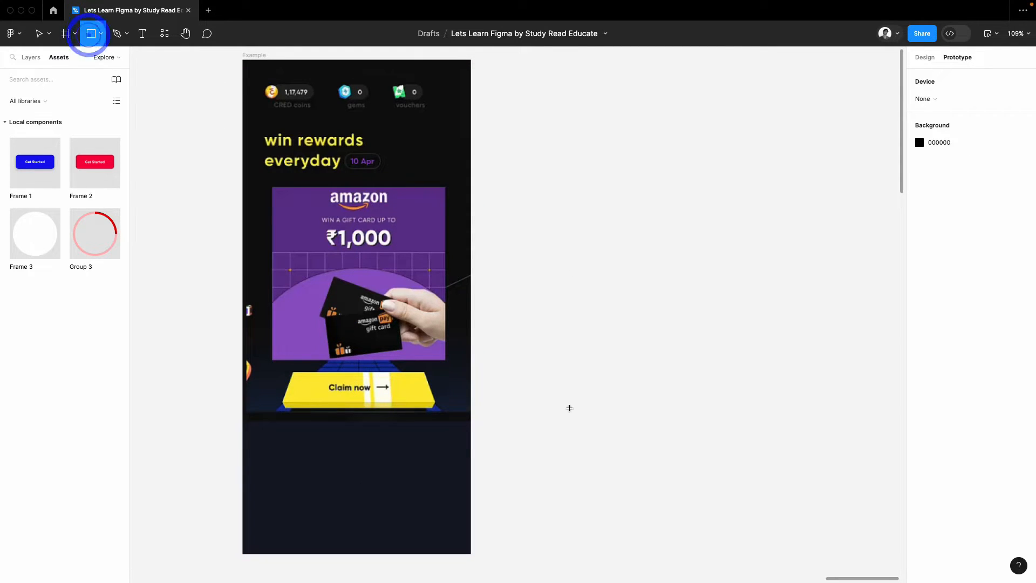
pyautogui.moveTo(553, 328); pyautogui.dragTo(664, 365)
pyautogui.click(729, 333)
# Step: Edit the rectangle's two lower corner points outward to form a trapezoid about 257.5 × 65
pyautogui.scroll(5, 679, 338)
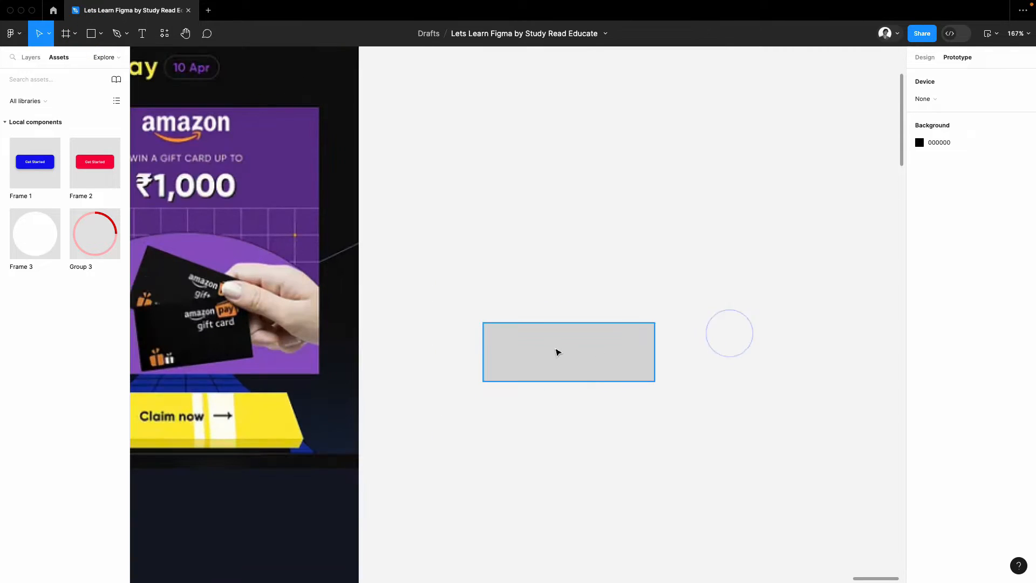
pyautogui.doubleClick(564, 347)
pyautogui.scroll(-5, 556, 341)
pyautogui.scroll(4, 531, 346)
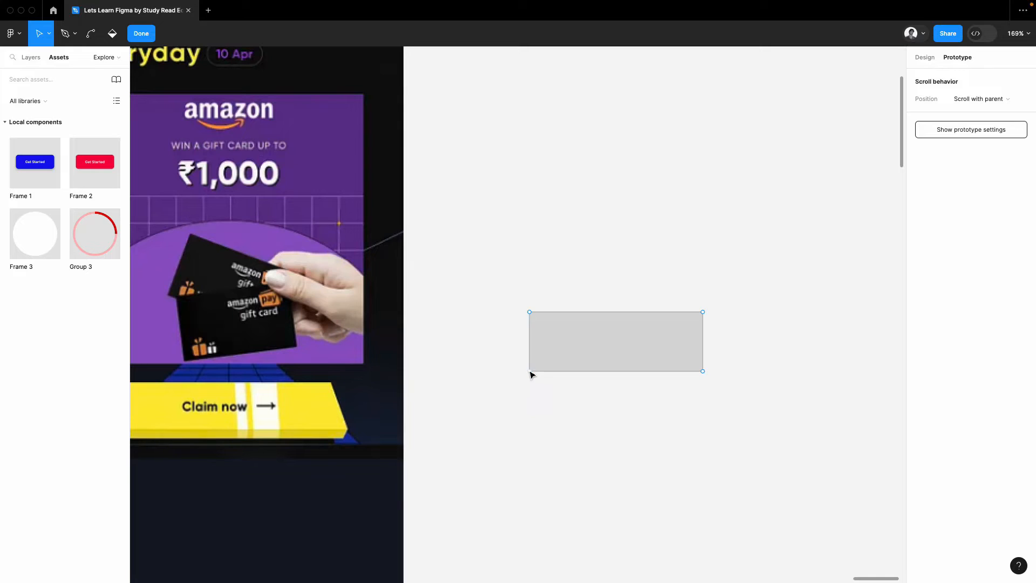
pyautogui.moveTo(530, 372); pyautogui.dragTo(523, 374)
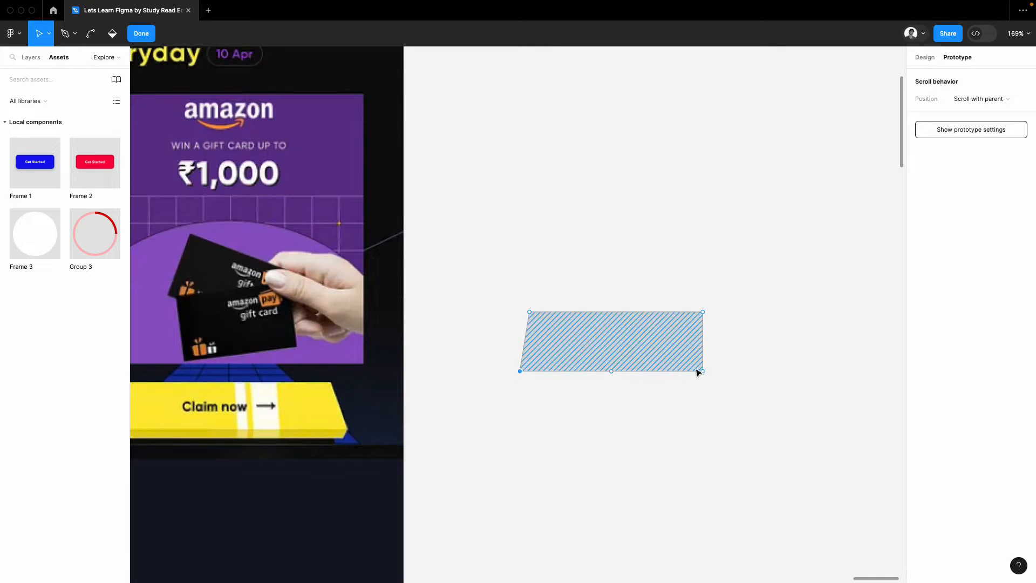
pyautogui.moveTo(707, 372); pyautogui.dragTo(716, 373)
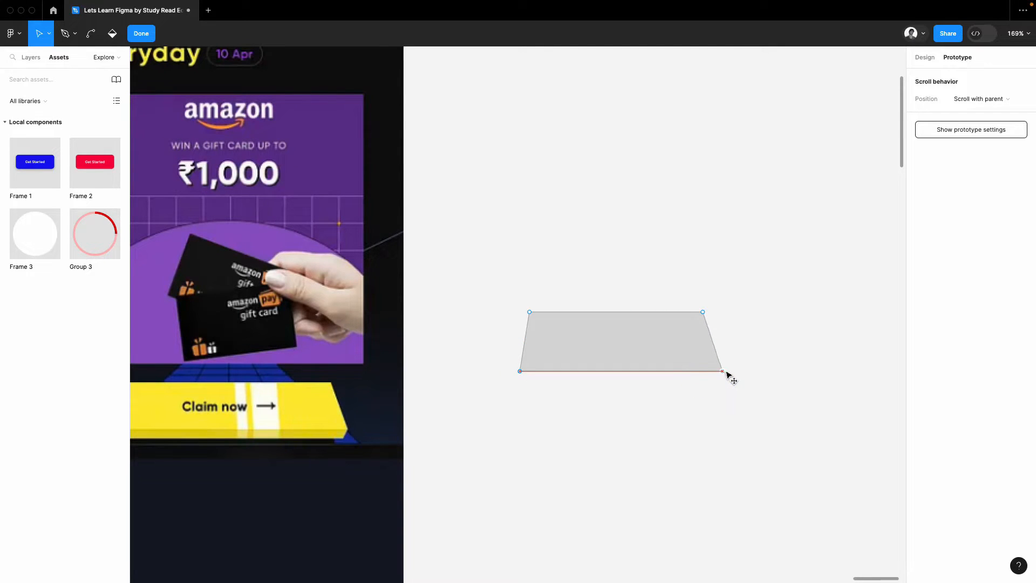
pyautogui.scroll(-1, 272, 407)
pyautogui.hscroll(-1, 272, 407)
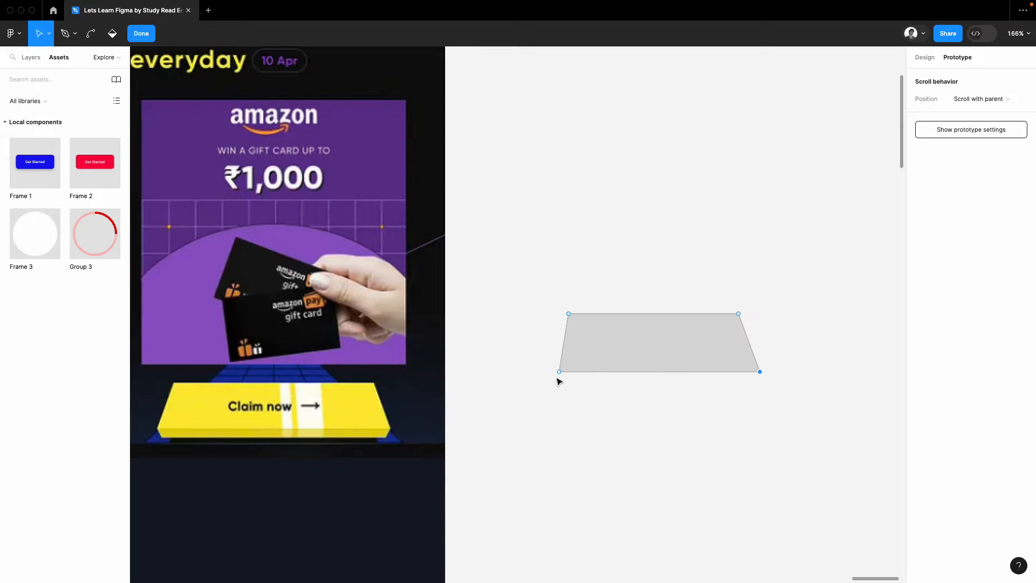
pyautogui.moveTo(558, 371); pyautogui.dragTo(540, 371)
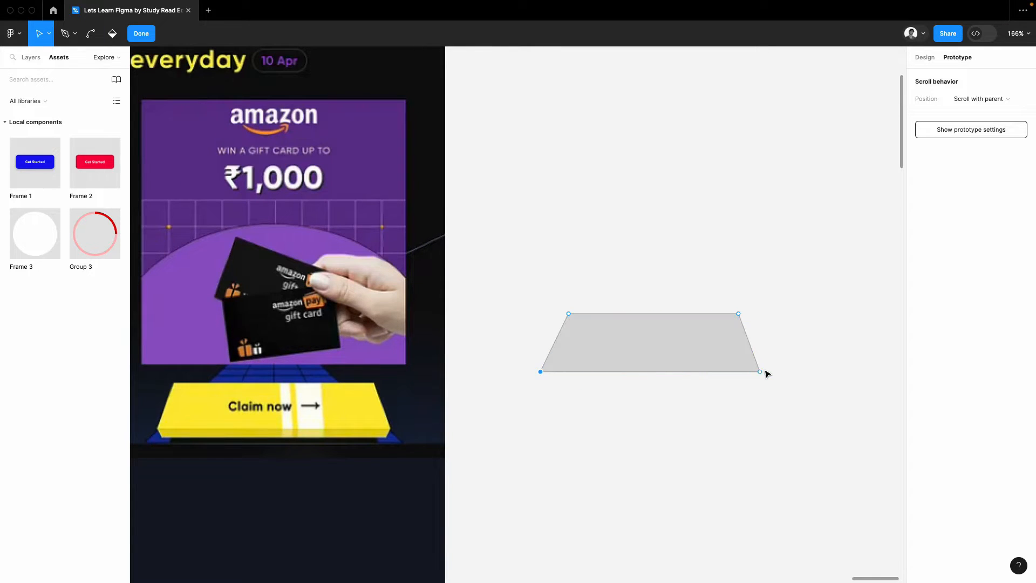
pyautogui.moveTo(762, 371); pyautogui.dragTo(770, 372)
pyautogui.click(761, 242)
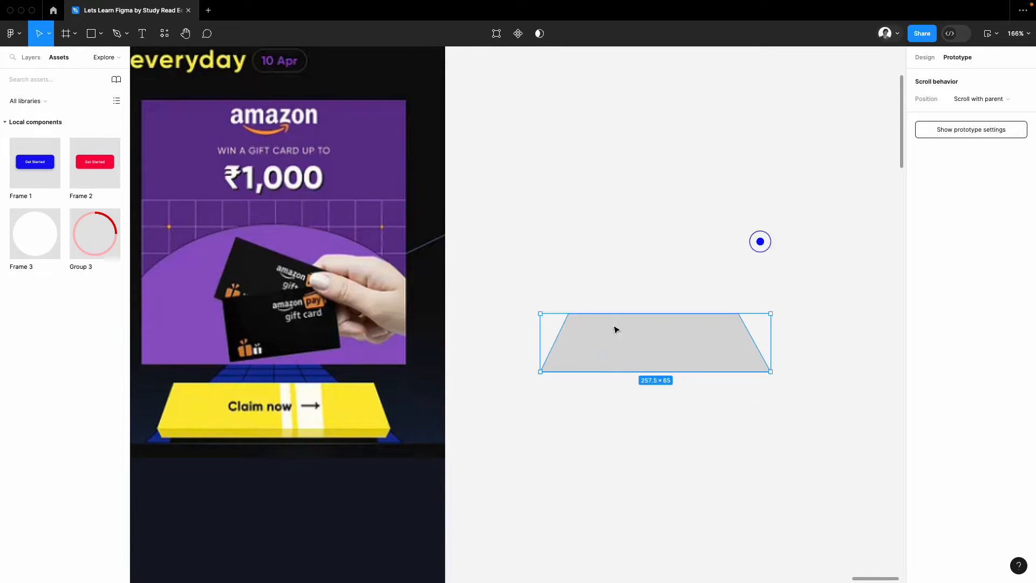
# Step: Draw a closed strip about 257 × 16 with the Pen tool along the trapezoid's lower edge
pyautogui.click(598, 235)
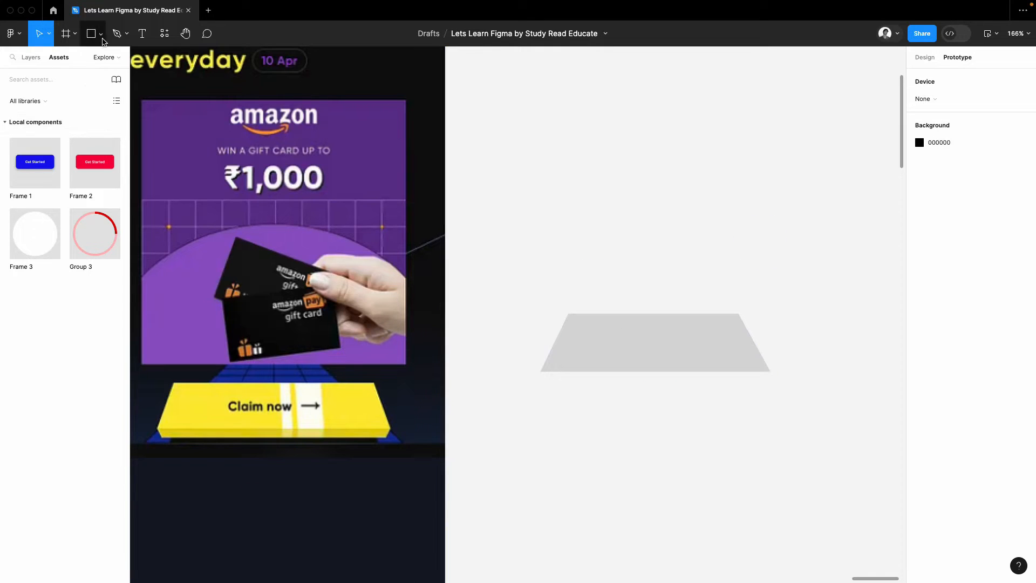
pyautogui.click(117, 34)
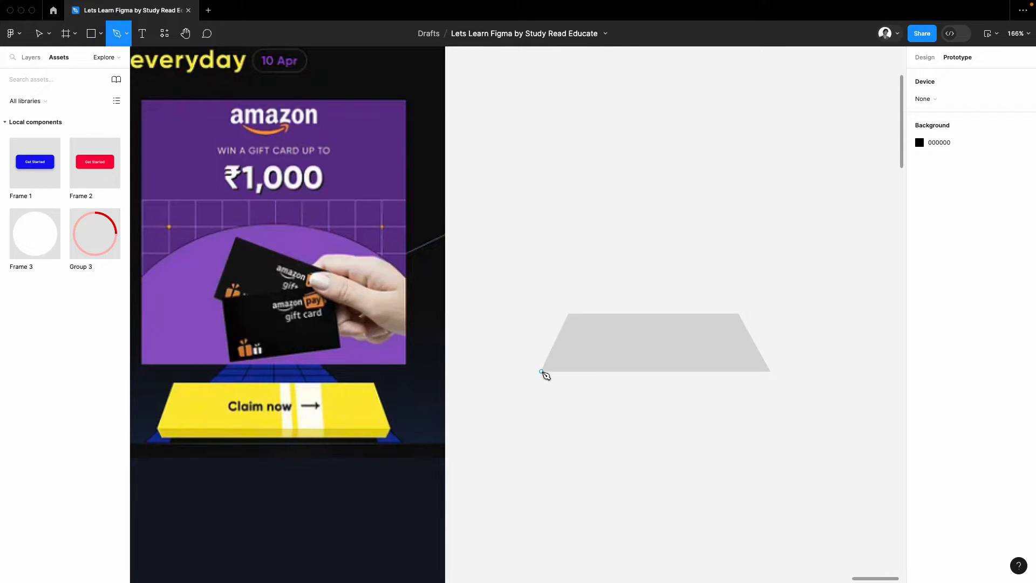
pyautogui.click(541, 371)
pyautogui.click(541, 385)
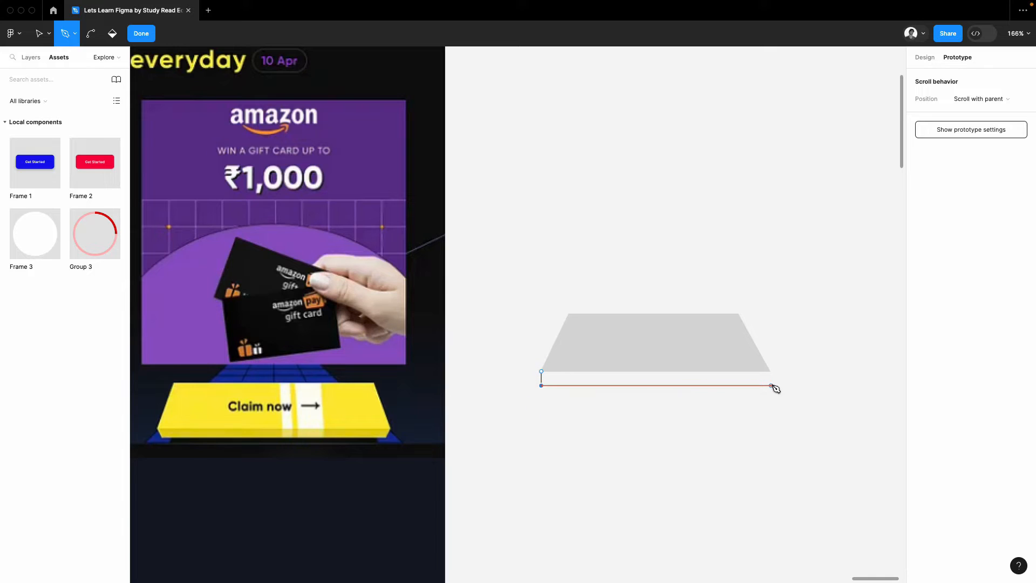
pyautogui.click(771, 372)
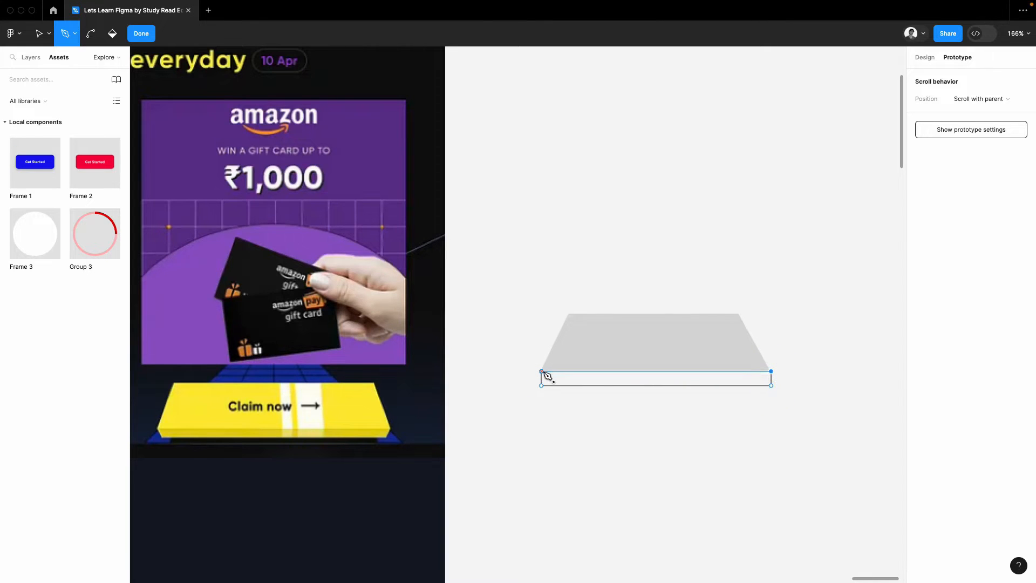
pyautogui.press('Escape')
pyautogui.click(840, 178)
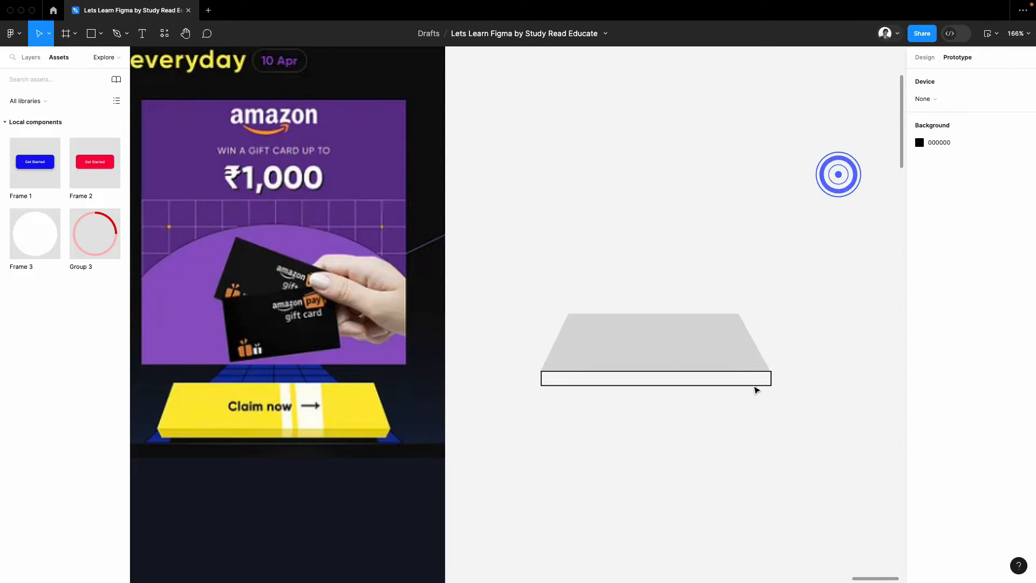
# Step: Remove the strip's stroke and fill it with dark yellow E5D219 sampled from the example button's front edge
pyautogui.click(754, 385)
pyautogui.click(924, 58)
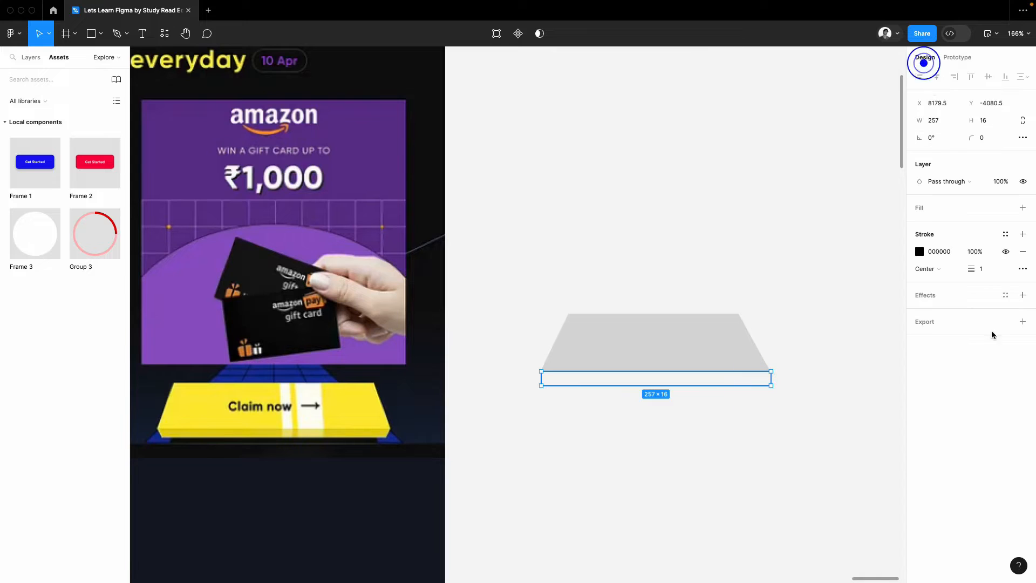
pyautogui.click(1020, 251)
pyautogui.click(1022, 208)
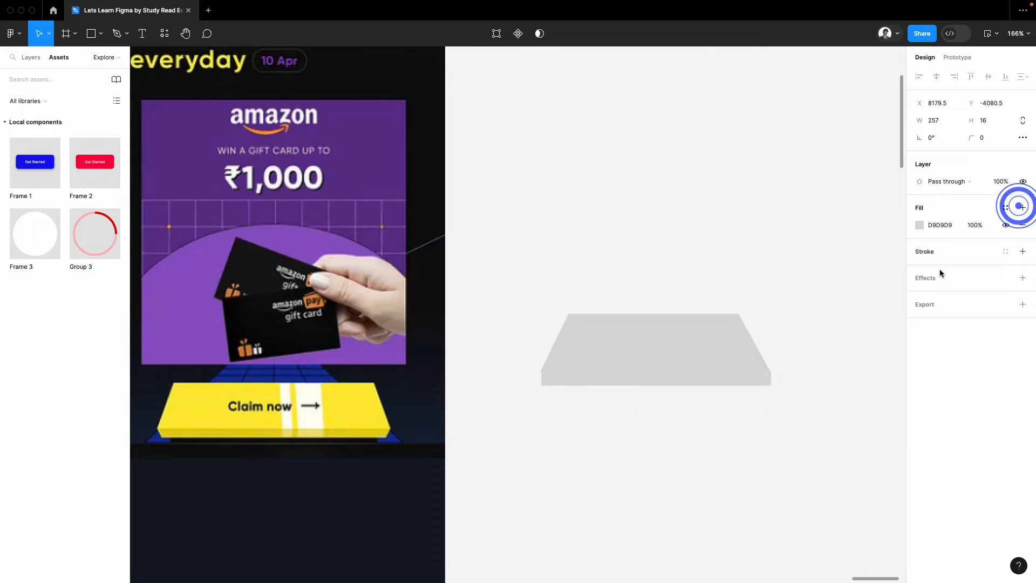
pyautogui.click(919, 225)
pyautogui.click(792, 410)
pyautogui.click(361, 432)
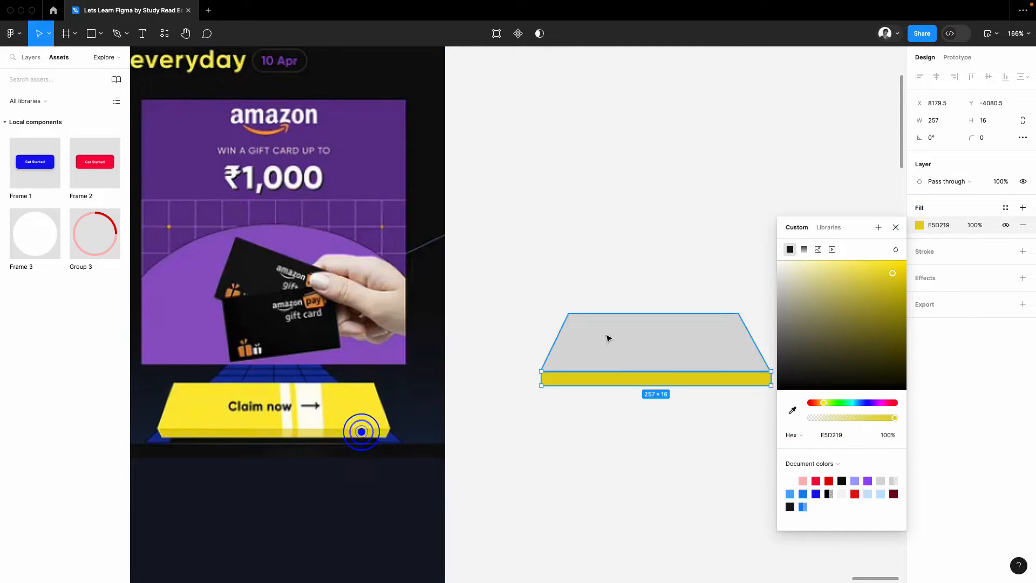
# Step: Fill the trapezoid with yellow FEEB35 sampled from the example button's face
pyautogui.click(607, 338)
pyautogui.click(922, 225)
pyautogui.click(793, 410)
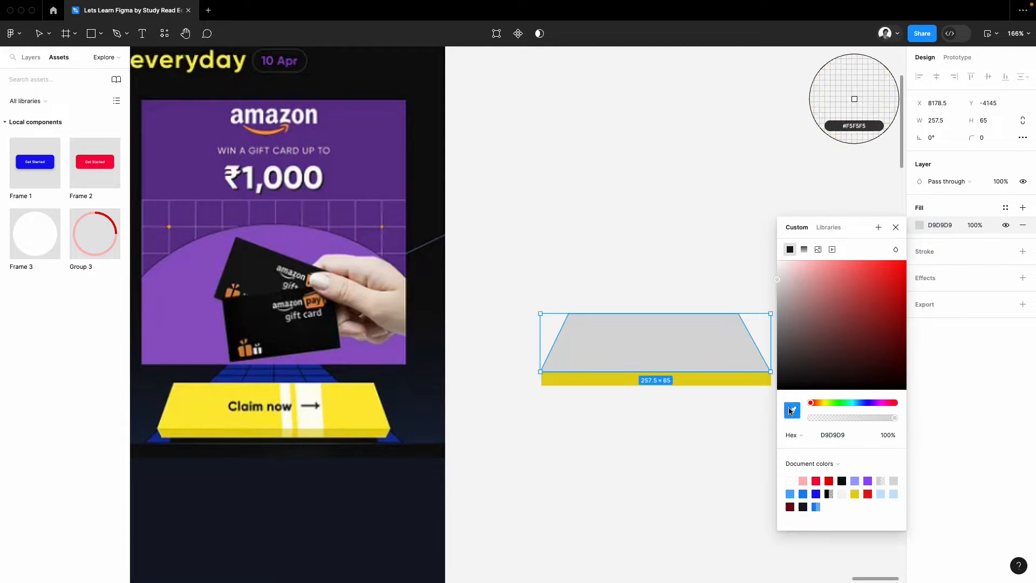
pyautogui.click(365, 407)
pyautogui.click(604, 437)
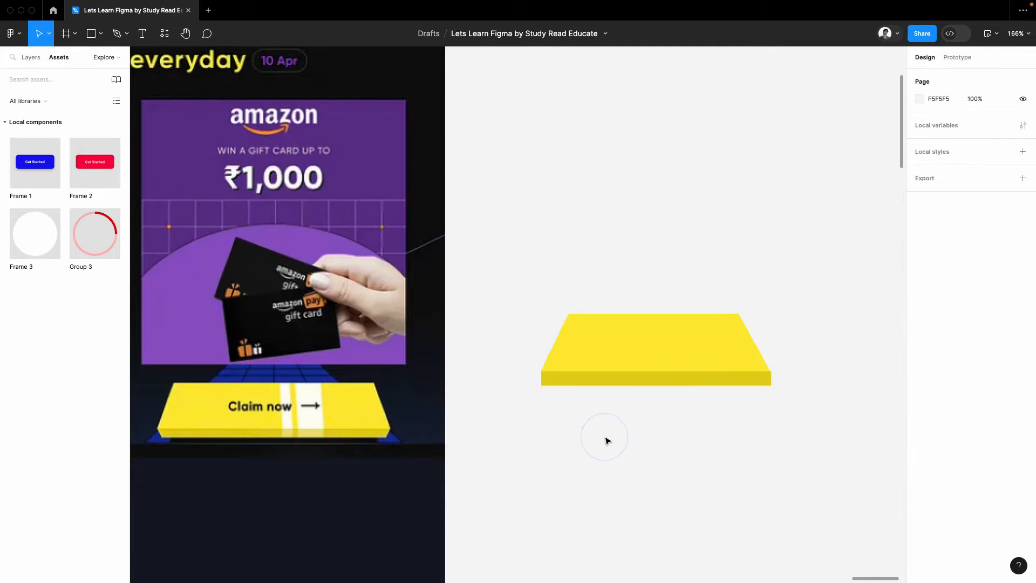
# Step: Duplicate the trapezoid and its strip together, placing the copy above the original
pyautogui.click(626, 326)
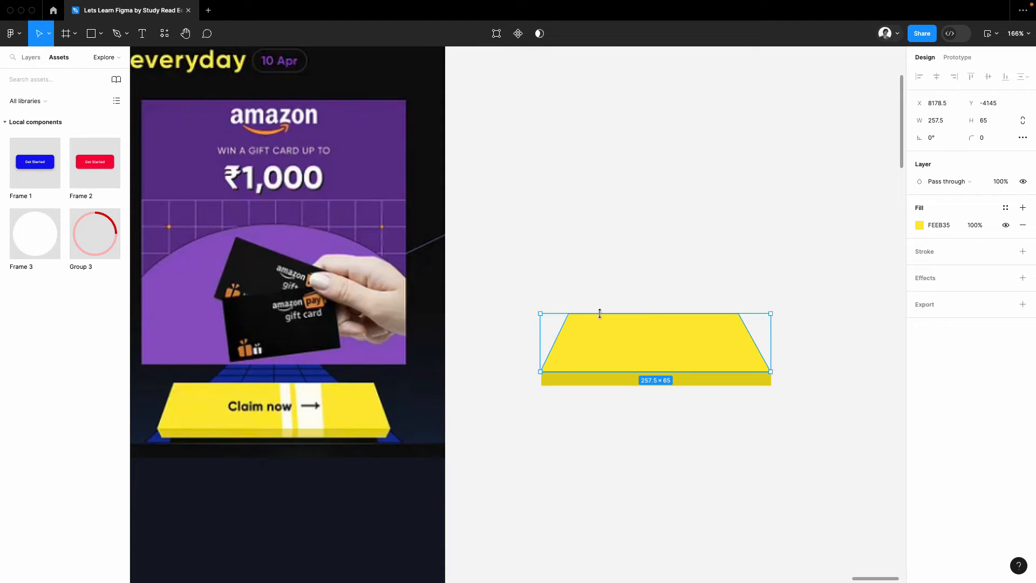
pyautogui.moveTo(679, 444); pyautogui.dragTo(651, 170)
pyautogui.click(814, 257)
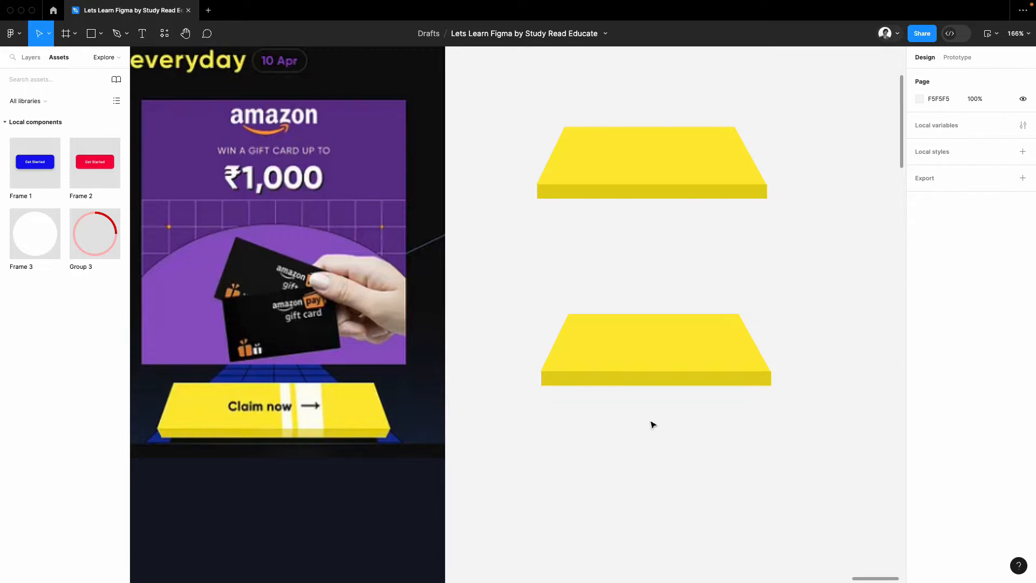
# Step: Wrap the lower trapezoid and its front strip each in a separate frame
pyautogui.click(605, 325)
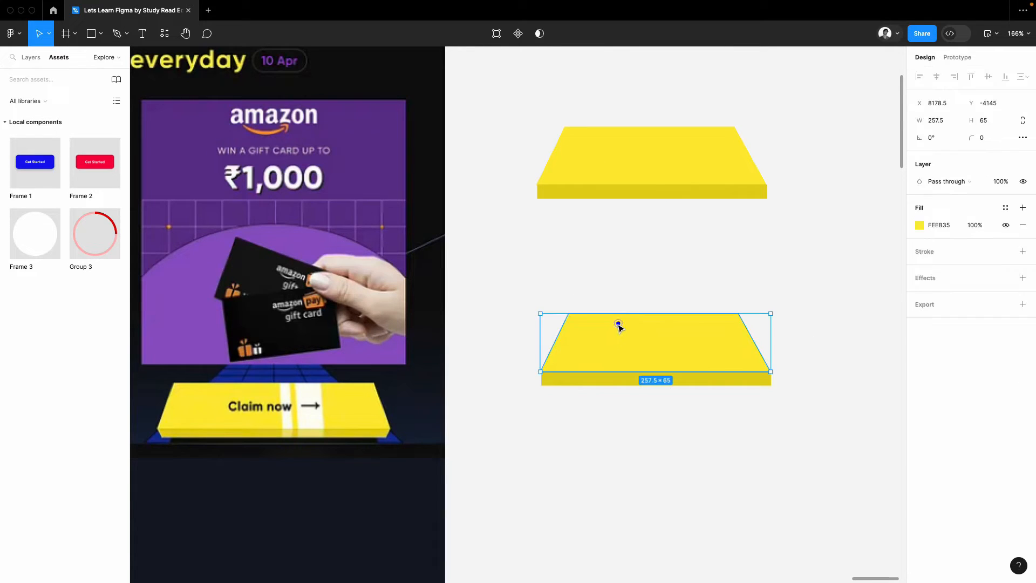
pyautogui.rightClick(608, 325)
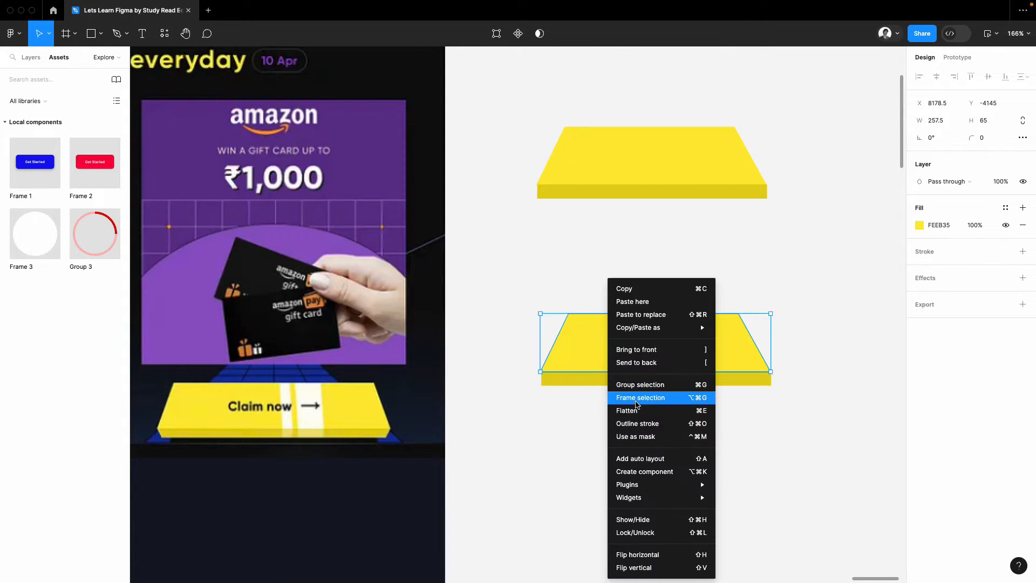
pyautogui.click(636, 398)
pyautogui.click(571, 435)
pyautogui.click(573, 377)
pyautogui.rightClick(575, 378)
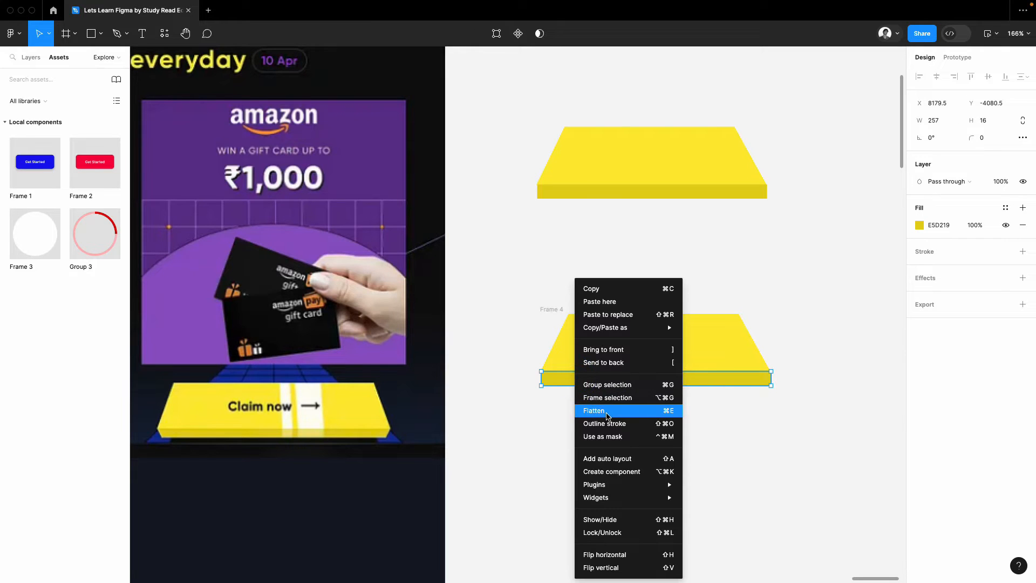
pyautogui.click(624, 398)
pyautogui.click(579, 447)
pyautogui.moveTo(587, 468); pyautogui.dragTo(522, 308)
pyautogui.press('super+g')
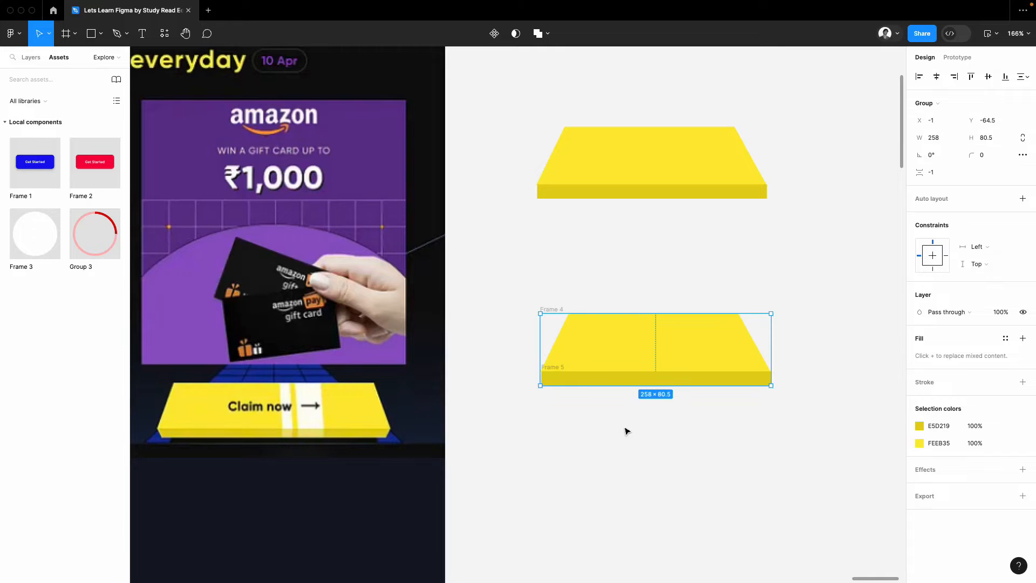
pyautogui.press('super+z')
pyautogui.click(597, 437)
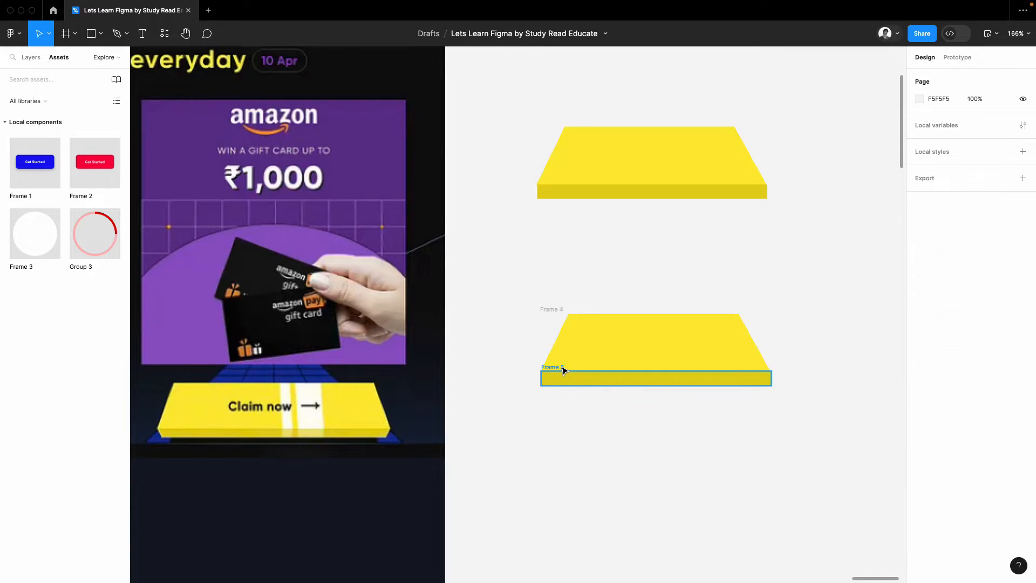
# Step: Wrap the trapezoid's frame and the strip's frame together in one new frame
pyautogui.click(562, 366)
pyautogui.keyDown('shift'); pyautogui.click(556, 309); pyautogui.keyUp('shift')
pyautogui.rightClick(559, 311)
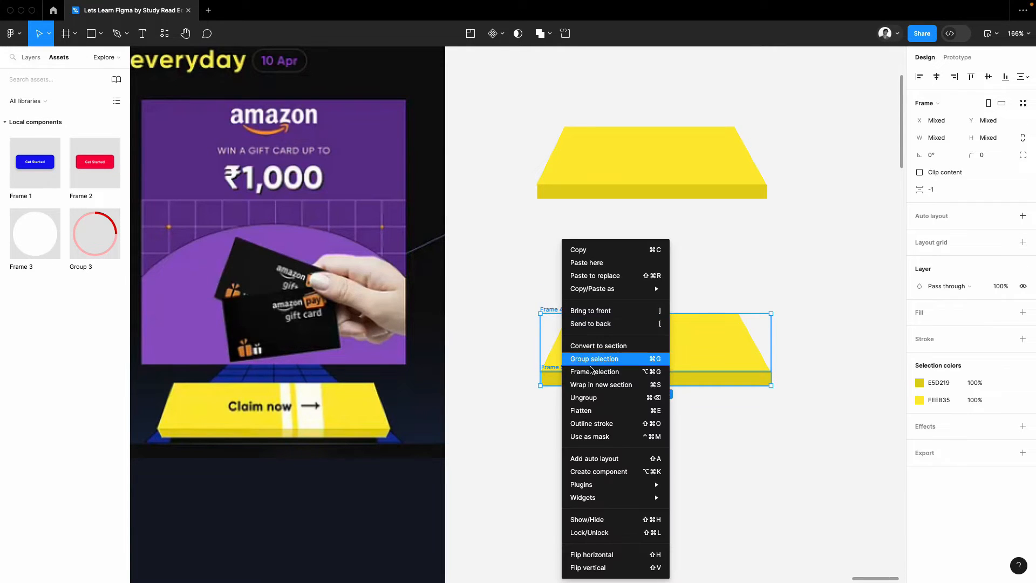
pyautogui.click(646, 371)
pyautogui.click(797, 423)
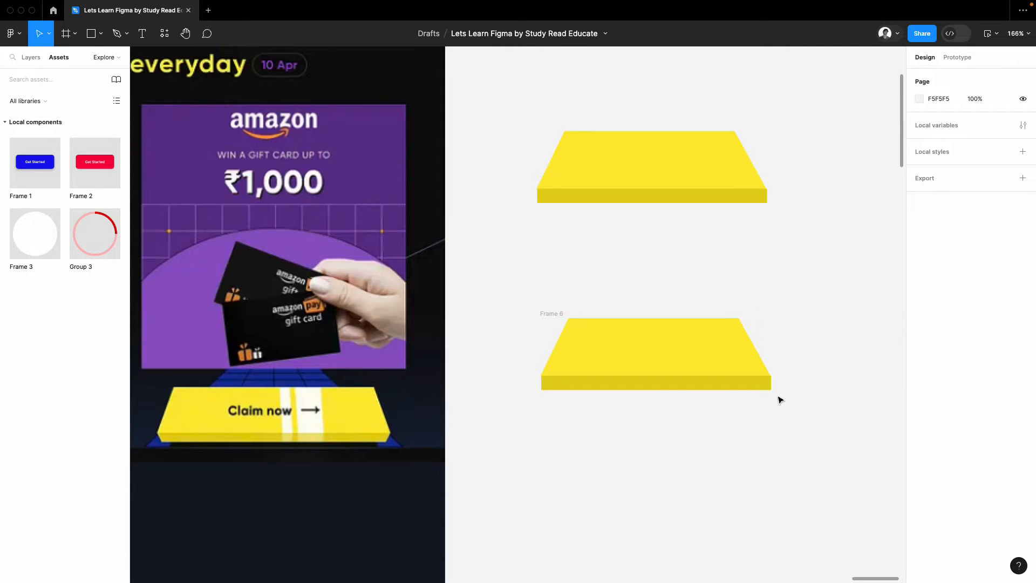
pyautogui.scroll(3, 783, 421)
pyautogui.click(705, 282)
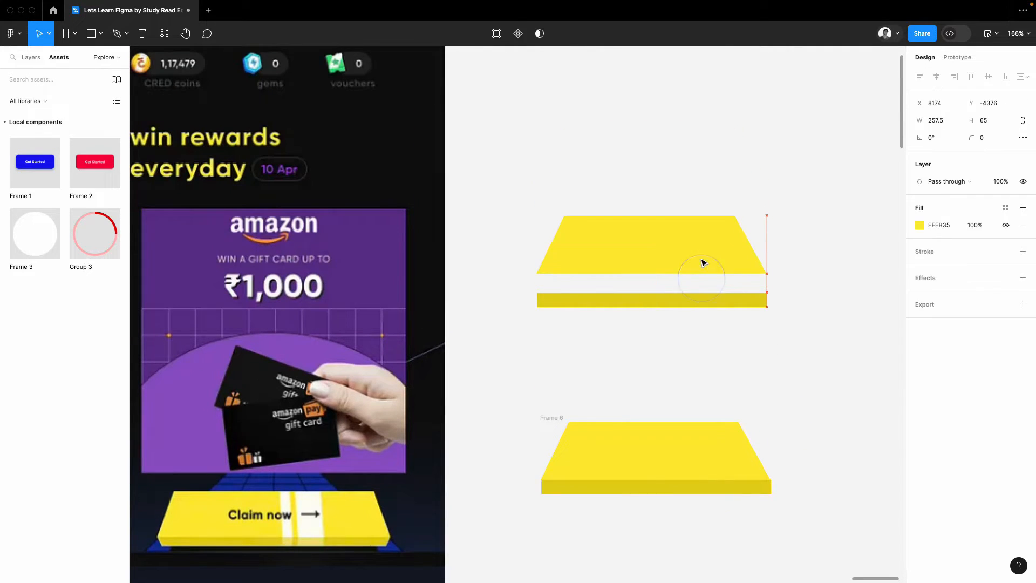
pyautogui.click(709, 345)
# Step: Draw a narrow vertical rectangle about 24 × 132 and place it just left of the framed button
pyautogui.scroll(-3, 723, 322)
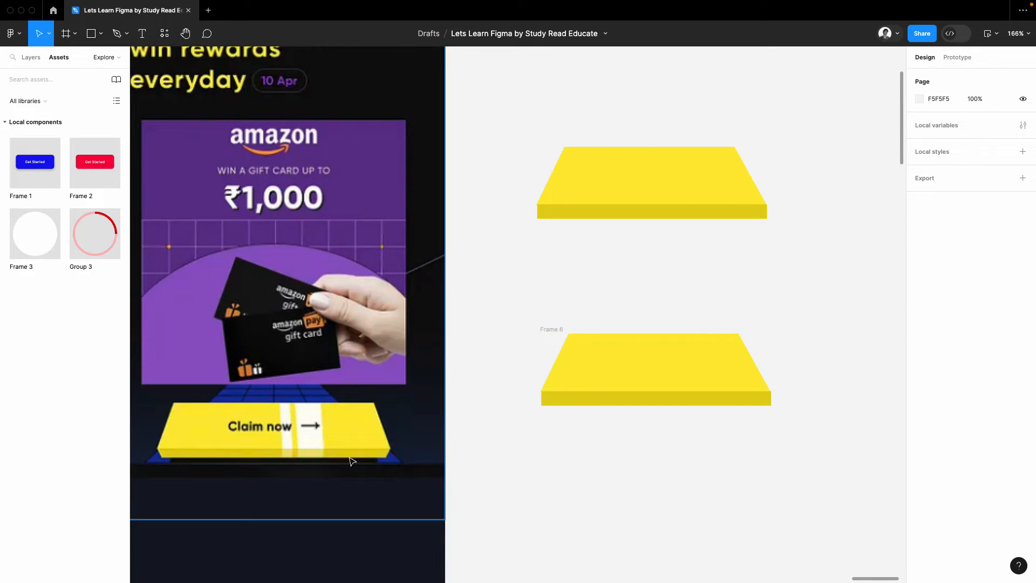
pyautogui.hscroll(-2, 348, 432)
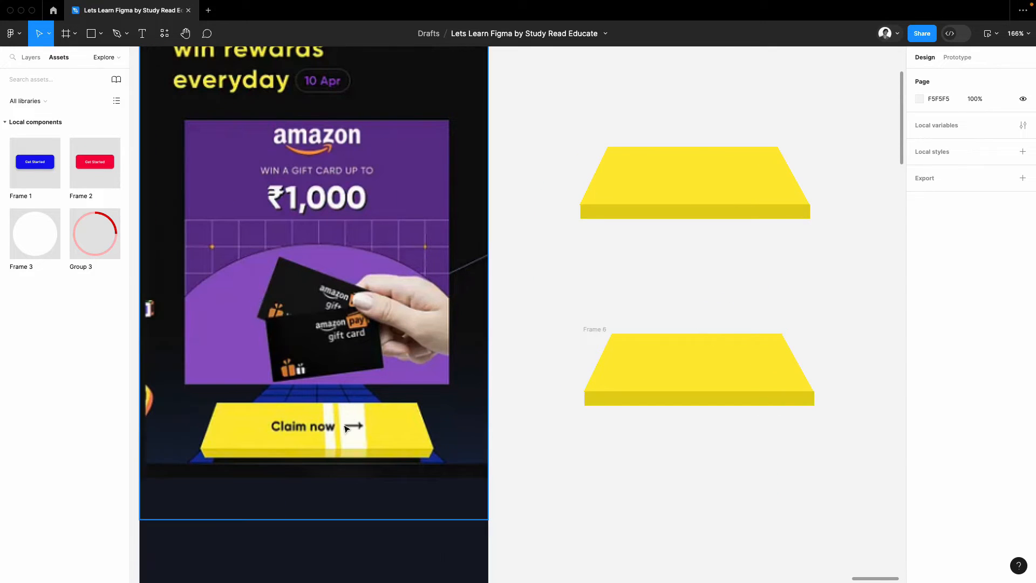
pyautogui.click(91, 35)
pyautogui.moveTo(532, 267); pyautogui.dragTo(508, 386)
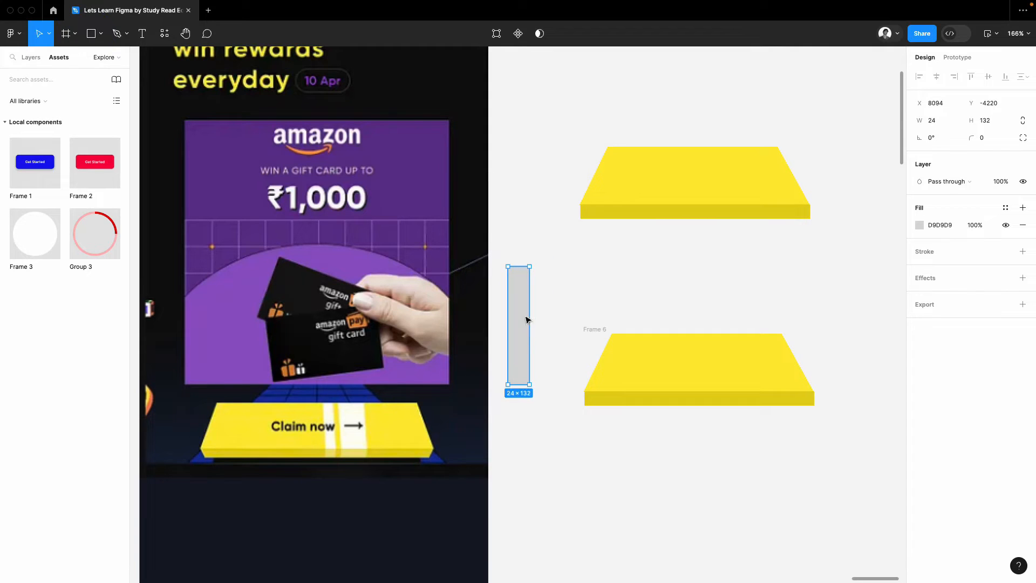
pyautogui.moveTo(513, 326)
pyautogui.mouseDown()
pyautogui.moveTo(615, 370)
pyautogui.moveTo(627, 365)
pyautogui.moveTo(589, 370)
pyautogui.moveTo(624, 358)
pyautogui.moveTo(642, 370)
pyautogui.moveTo(518, 345)
pyautogui.moveTo(550, 322)
pyautogui.moveTo(547, 360)
pyautogui.mouseUp()
pyautogui.scroll(5, 664, 387)
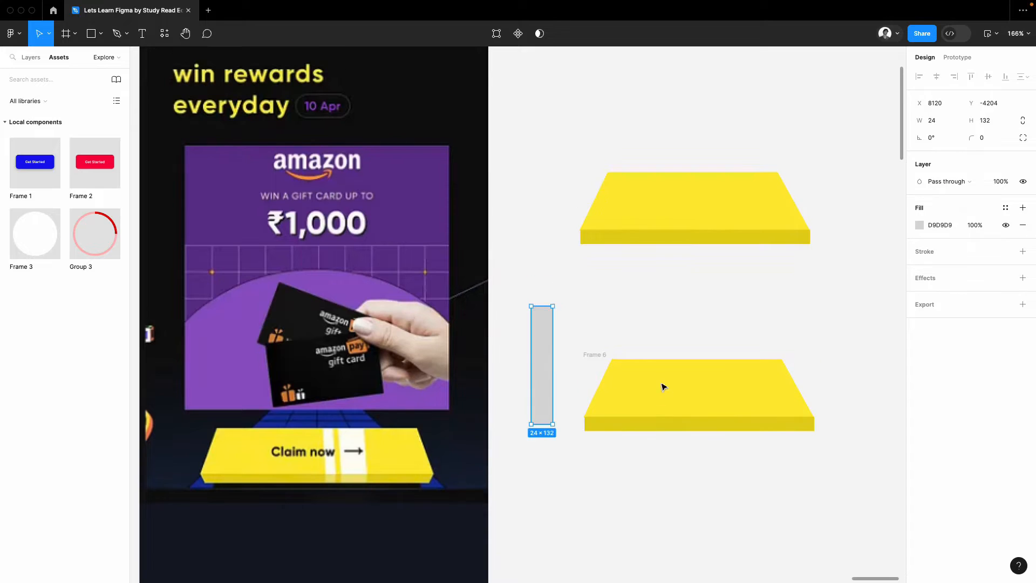
# Step: Place the tall rectangle beside the upper trapezoid and group it with a narrower copy, 41 × 132 overall
pyautogui.moveTo(541, 493); pyautogui.dragTo(537, 265)
pyautogui.press('super+g')
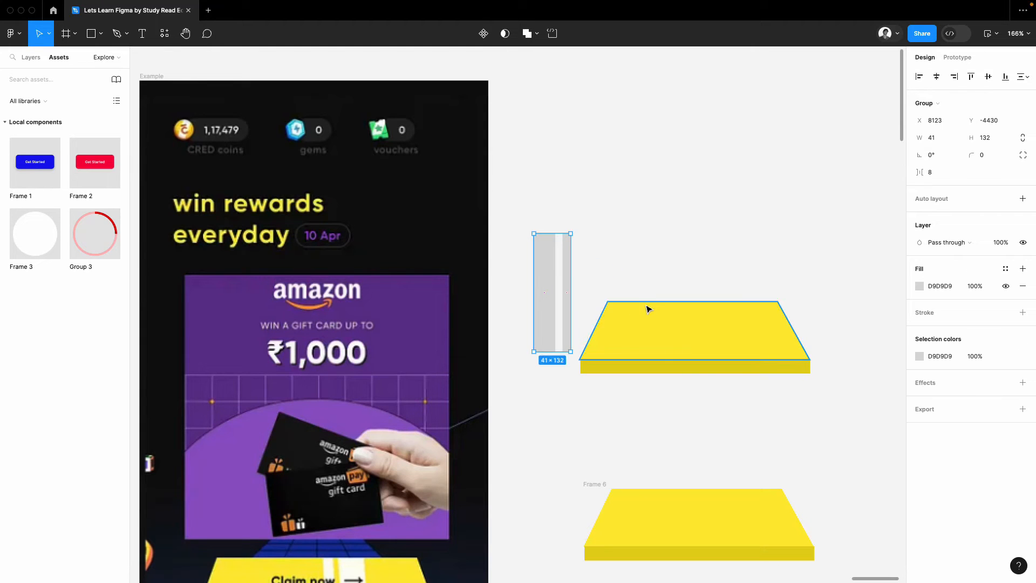
# Step: Slide the upper trapezoid behind the stripe group and use it as a mask for the stripes
pyautogui.click(651, 318)
pyautogui.moveTo(648, 327); pyautogui.dragTo(681, 248)
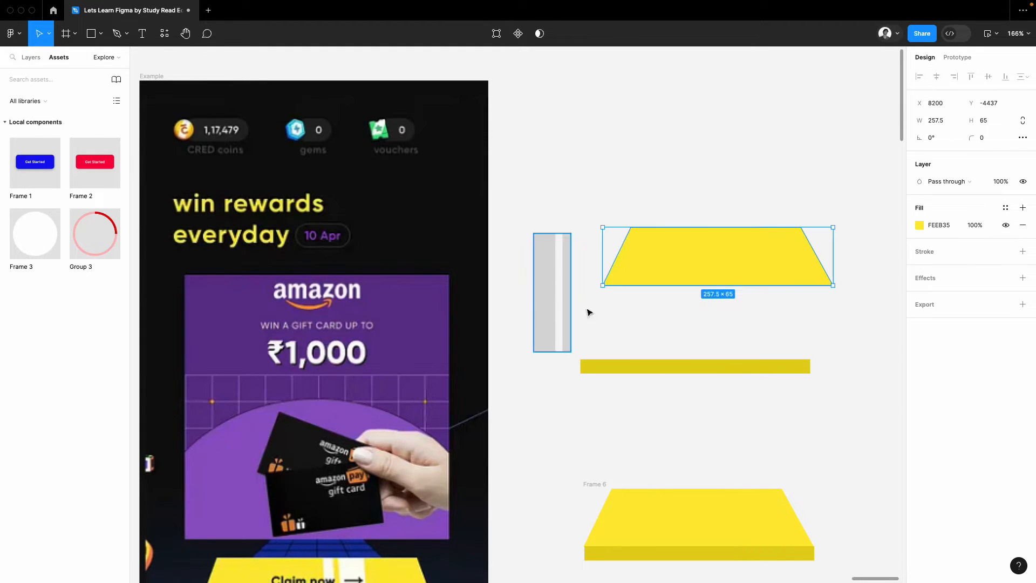
pyautogui.moveTo(567, 308); pyautogui.dragTo(585, 280)
pyautogui.moveTo(663, 259); pyautogui.dragTo(568, 268)
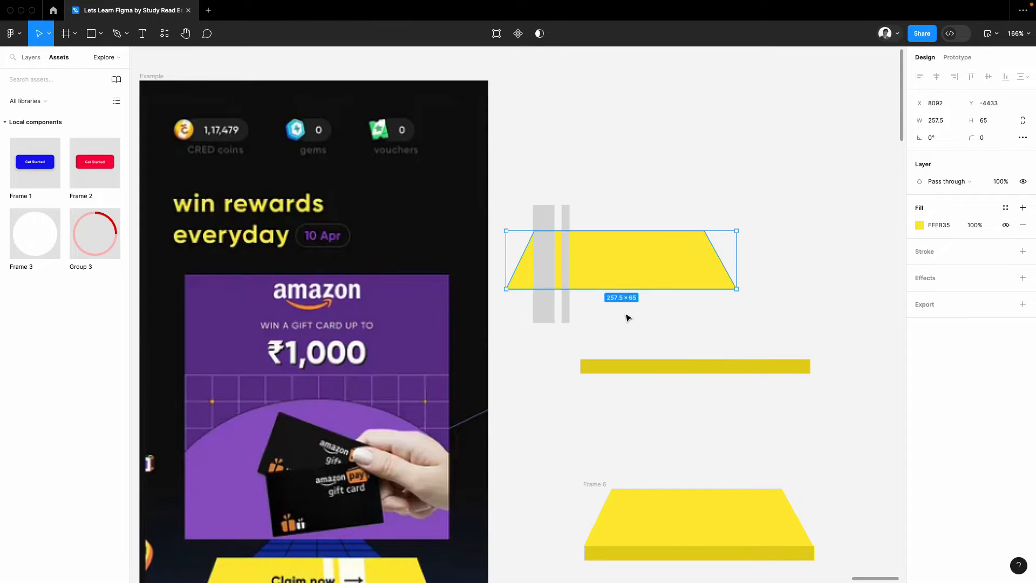
pyautogui.moveTo(625, 307); pyautogui.dragTo(562, 256)
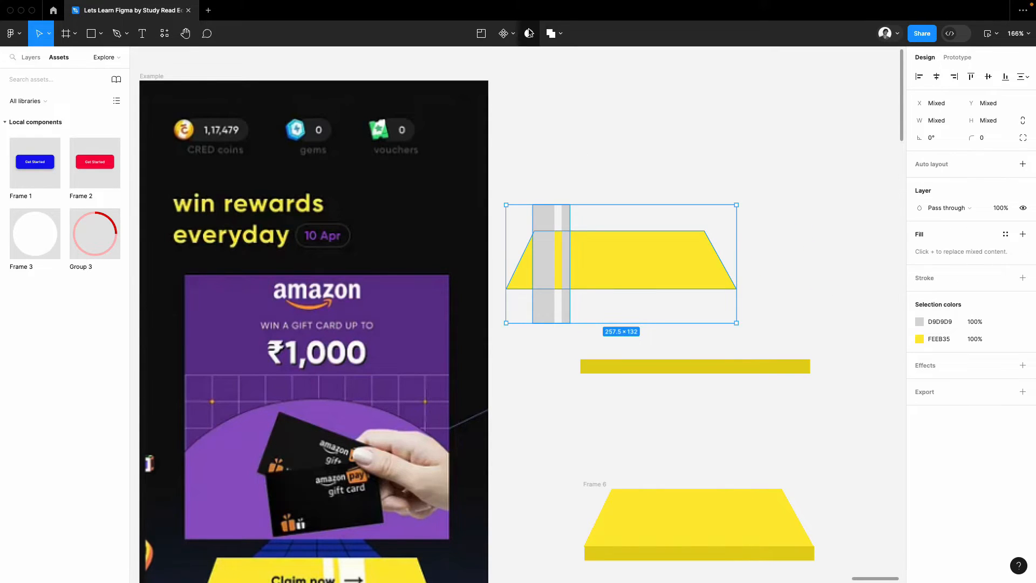
pyautogui.click(529, 33)
# Step: Recolour the masked stripes pale yellow FFFBD6, lightened from the button's sampled yellow
pyautogui.click(616, 142)
pyautogui.doubleClick(547, 249)
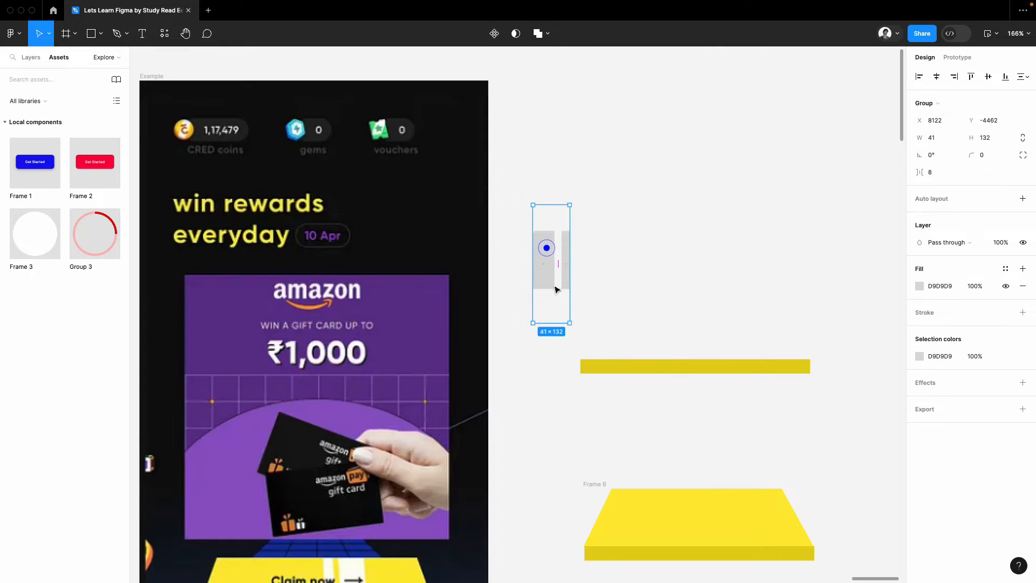
pyautogui.click(919, 357)
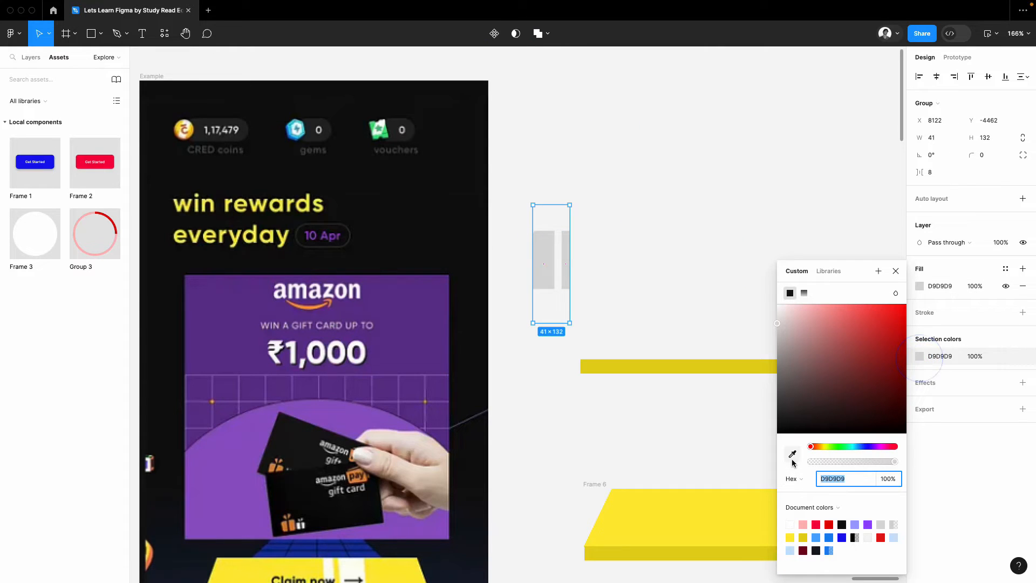
pyautogui.click(793, 454)
pyautogui.click(703, 507)
pyautogui.moveTo(811, 341); pyautogui.dragTo(808, 292)
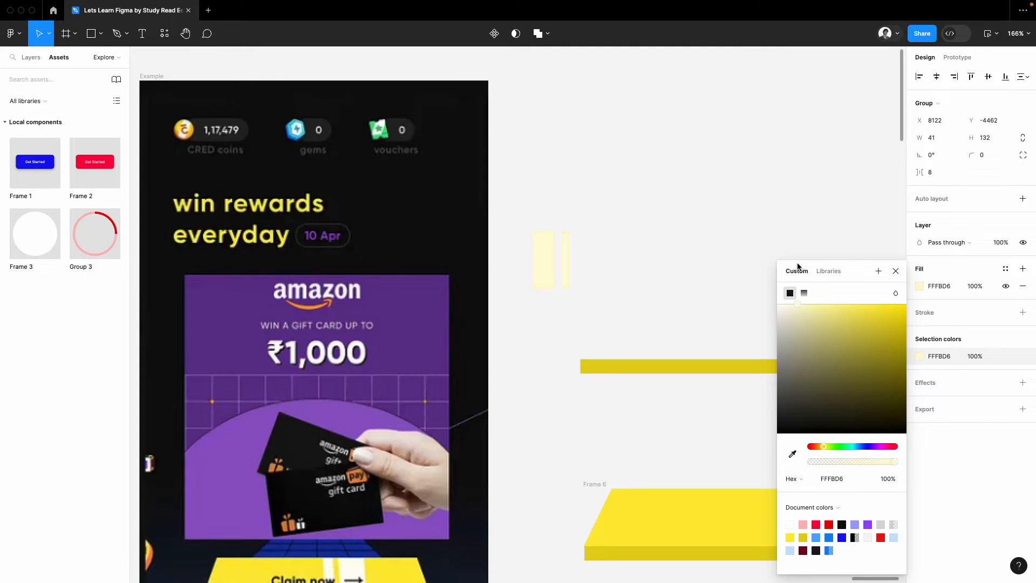
pyautogui.click(669, 267)
# Step: Move the masked stripes into the trapezoid's frame in the lower button and centre the mask group horizontally
pyautogui.click(546, 247)
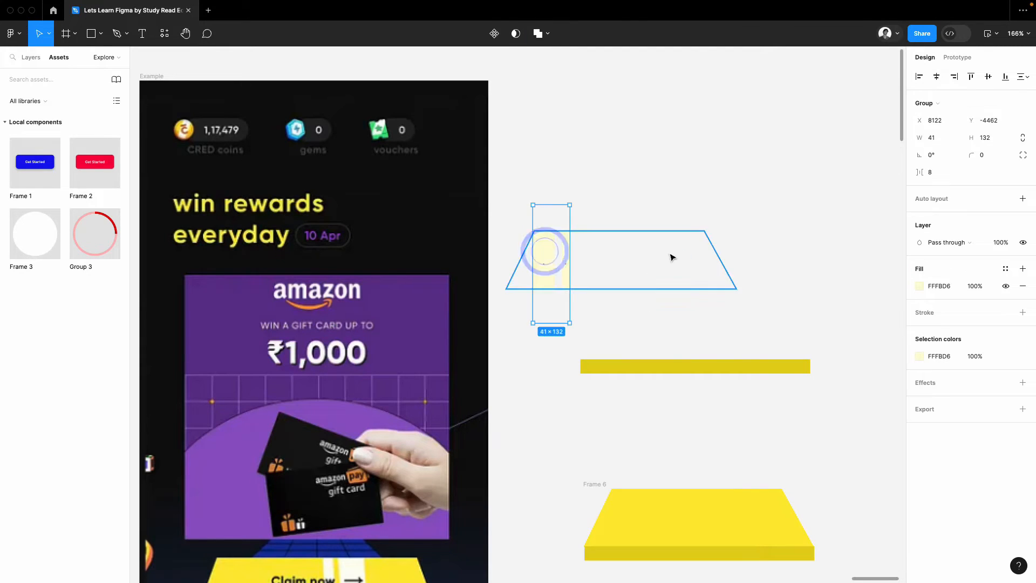
pyautogui.click(670, 319)
pyautogui.moveTo(572, 252); pyautogui.dragTo(668, 513)
pyautogui.scroll(-1, 717, 414)
pyautogui.scroll(4, 652, 490)
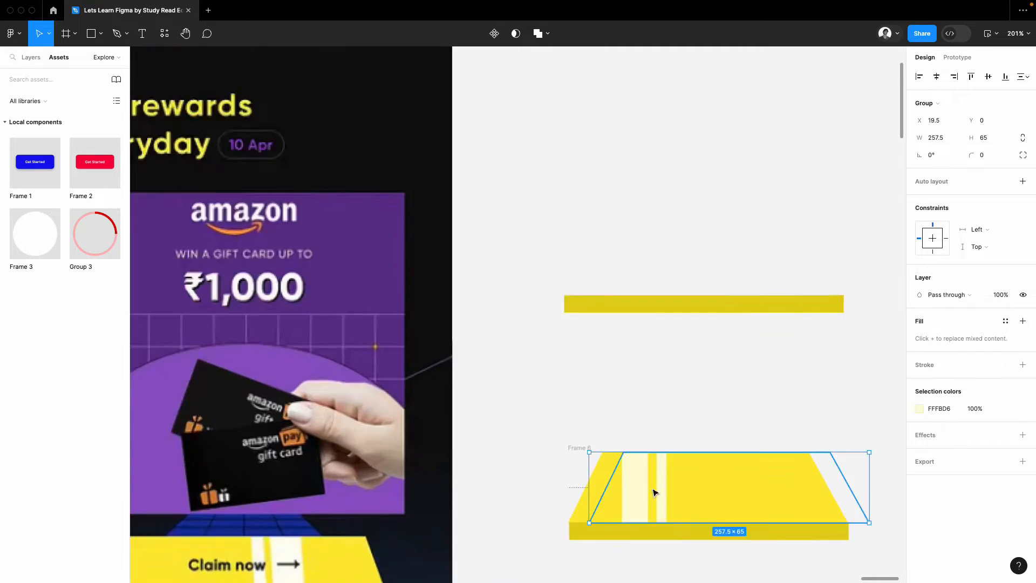
pyautogui.click(936, 76)
# Step: Try sliding the stripe group back and forth across the trapezoid inside its mask
pyautogui.scroll(-3, 594, 407)
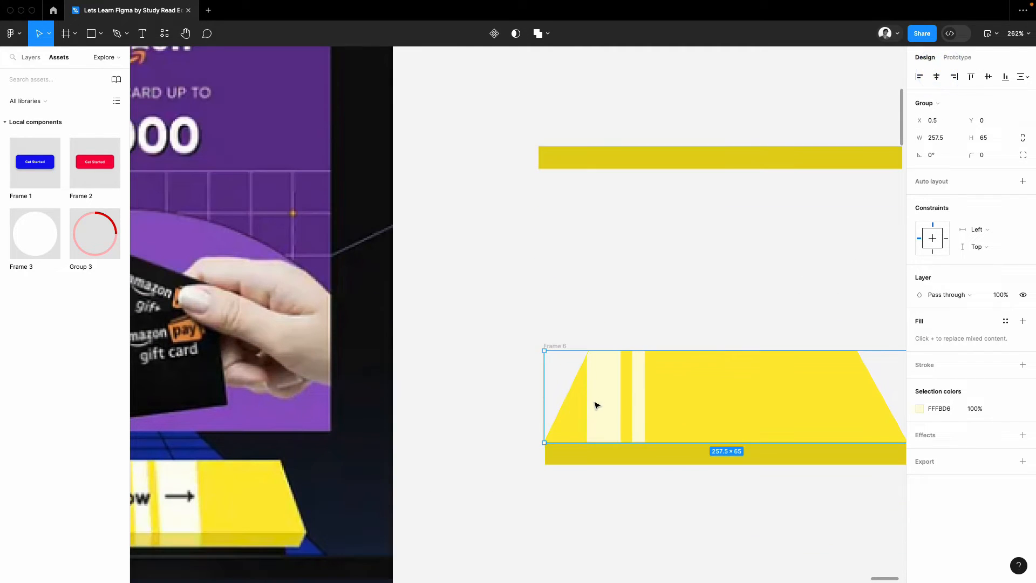
pyautogui.click(595, 398)
pyautogui.hotkey('shift', 'Left')
pyautogui.hotkey('shift', 'Left')
pyautogui.hotkey('shift', 'Left')
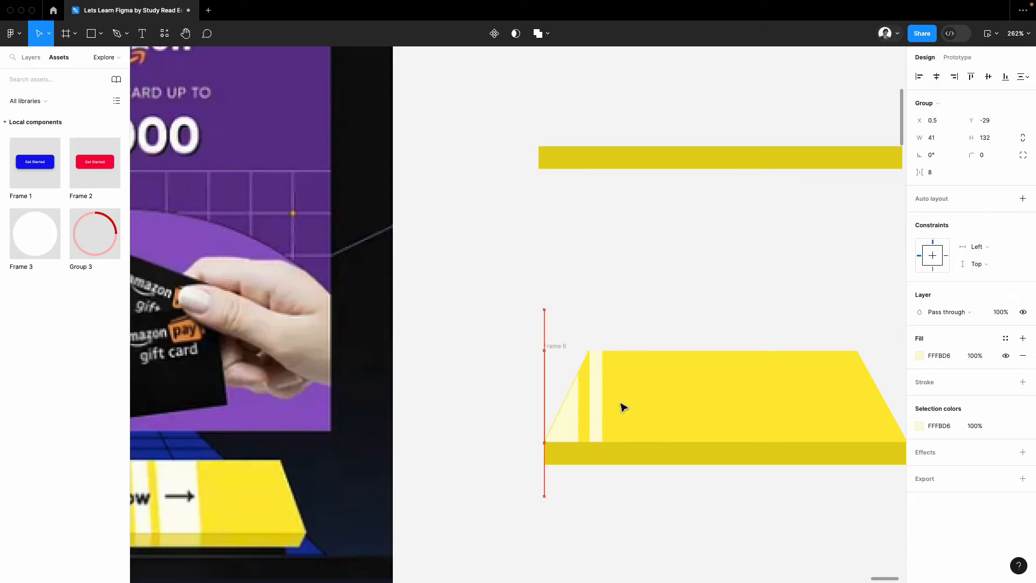
pyautogui.hotkey('shift', 'Right')
pyautogui.hotkey('shift', 'Right')
pyautogui.hotkey('shift', 'Right')
pyautogui.hotkey('shift', 'Right')
pyautogui.hotkey('shift', 'Right')
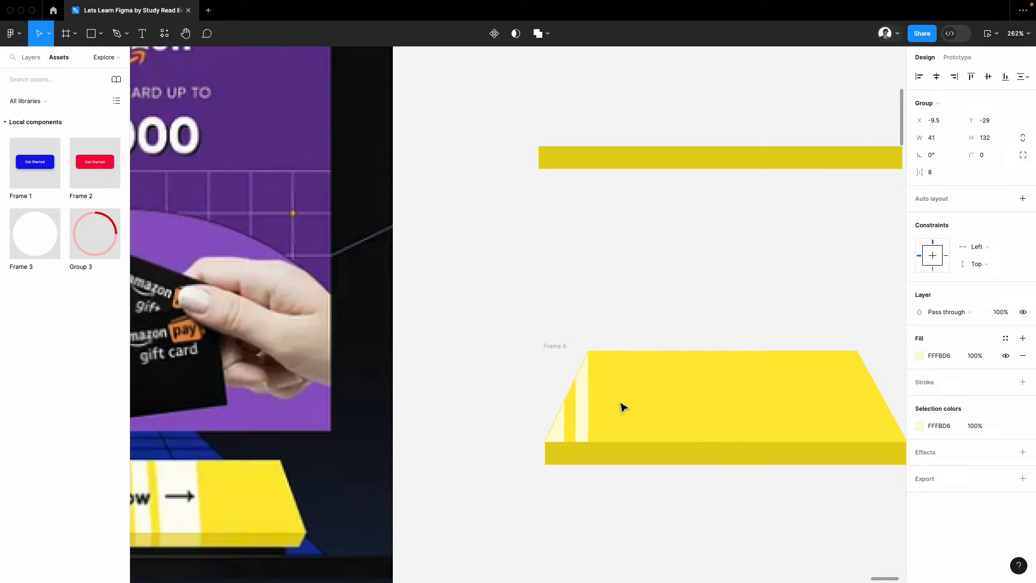
pyautogui.hotkey('shift', 'Right')
pyautogui.hotkey('shift', 'Right')
pyautogui.hotkey('shift', 'Right')
pyautogui.hotkey('shift', 'Right')
pyautogui.hotkey('shift', 'Right')
pyautogui.hotkey('shift', 'Right')
pyautogui.hotkey('shift', 'Right')
pyautogui.hotkey('shift', 'Right')
pyautogui.hotkey('shift', 'Right')
pyautogui.hotkey('shift', 'Right')
pyautogui.hotkey('shift', 'Right')
pyautogui.hotkey('shift', 'Right')
pyautogui.hotkey('shift', 'Right')
pyautogui.hotkey('shift', 'Right')
pyautogui.hotkey('shift', 'Right')
pyautogui.hotkey('shift', 'Right')
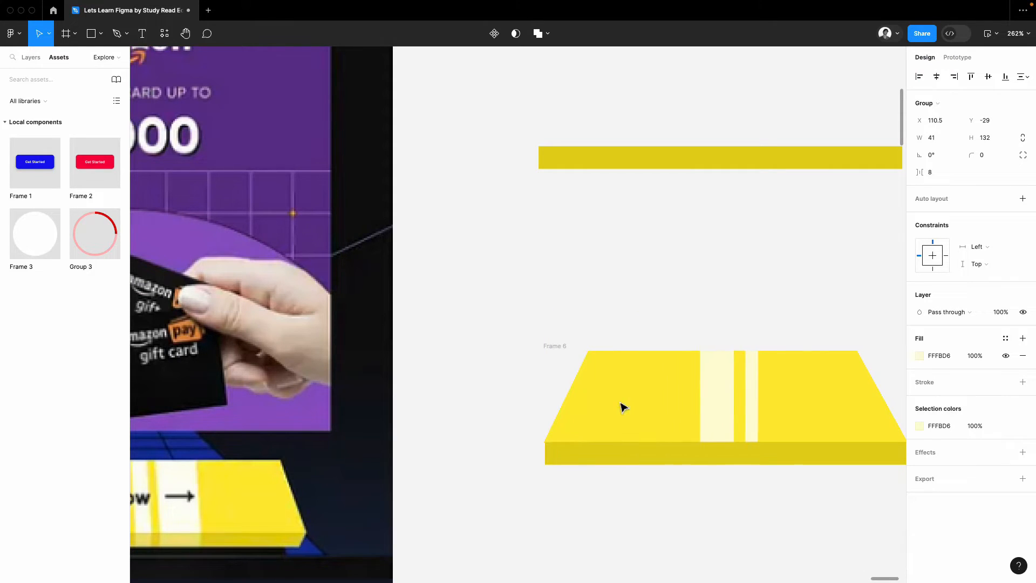
pyautogui.hotkey('shift', 'Left')
pyautogui.hotkey('shift', 'Left')
pyautogui.hotkey('shift', 'Left')
pyautogui.hotkey('shift', 'Left')
pyautogui.hotkey('shift', 'Left')
pyautogui.hotkey('shift', 'Left')
pyautogui.hotkey('shift', 'Left')
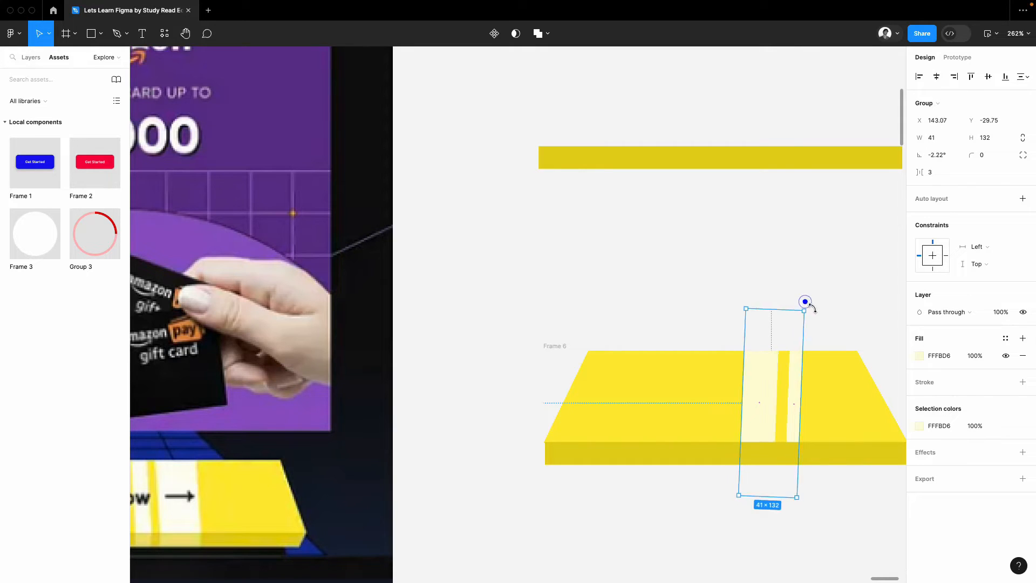
# Step: Rotate the stripe group to about -26° to match the trapezoid's slanted left side and move it just past that edge
pyautogui.moveTo(805, 301); pyautogui.dragTo(826, 321)
pyautogui.moveTo(767, 406); pyautogui.dragTo(593, 411)
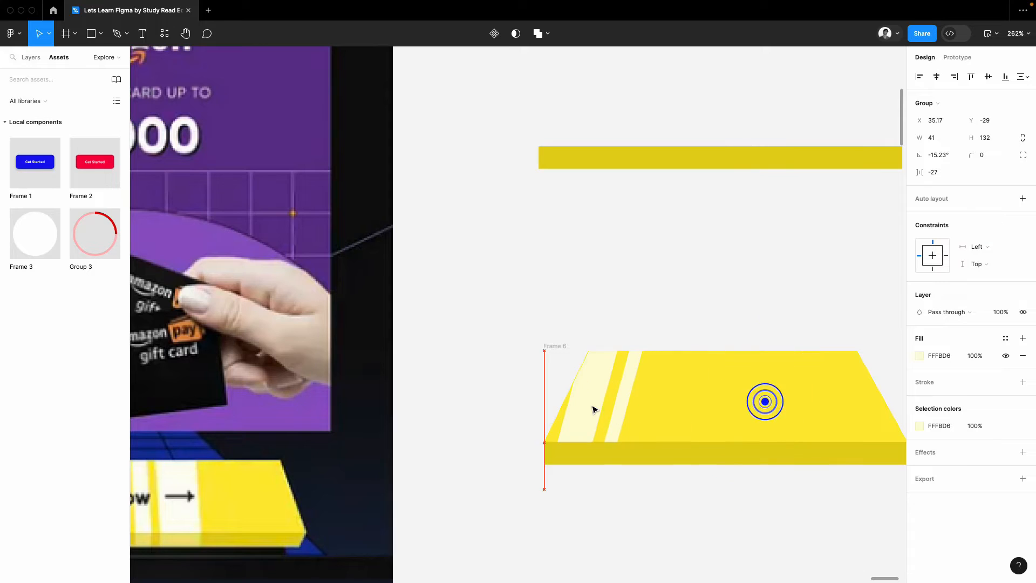
pyautogui.moveTo(657, 324); pyautogui.dragTo(638, 381)
pyautogui.hotkey('shift', 'Left')
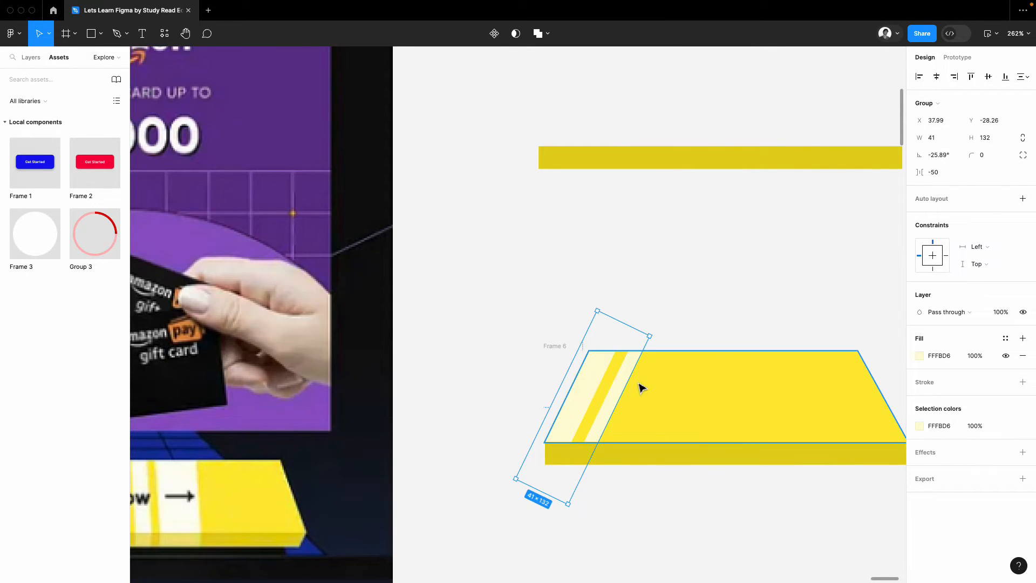
pyautogui.hotkey('shift', 'Left')
pyautogui.hotkey('shift', 'Left')
pyautogui.hotkey('shift', 'Left')
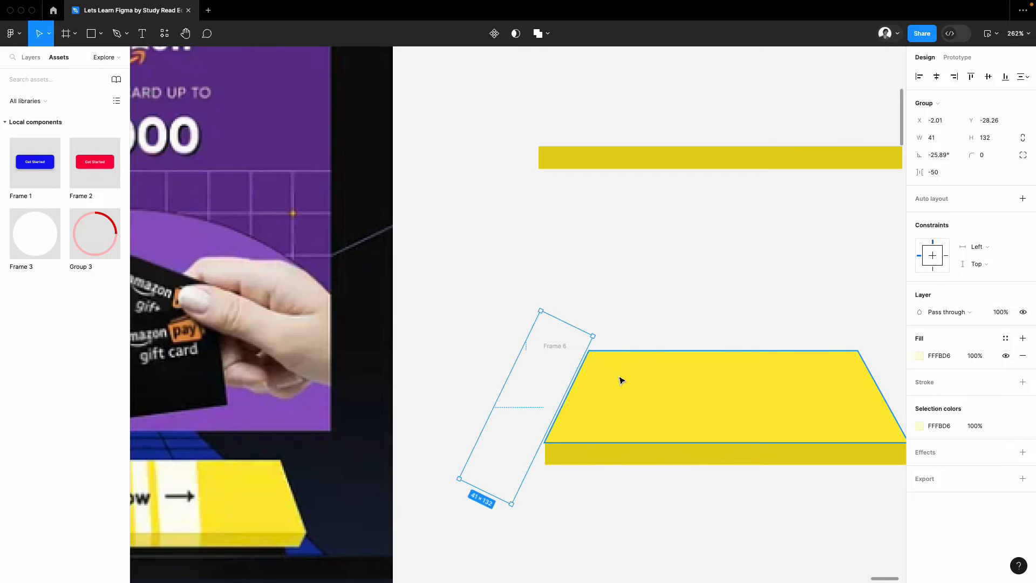
pyautogui.scroll(-5, 621, 372)
pyautogui.click(646, 340)
# Step: Draw a wide and a narrow vertical bar beside the detached front strip, 28 × 70 overall, and group them
pyautogui.scroll(2, 697, 361)
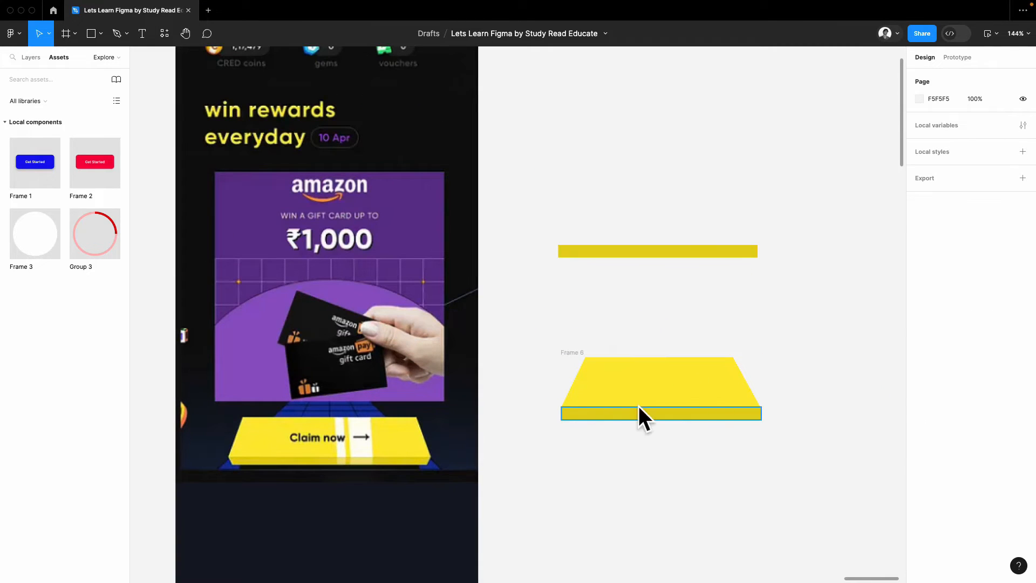
pyautogui.scroll(1, 588, 414)
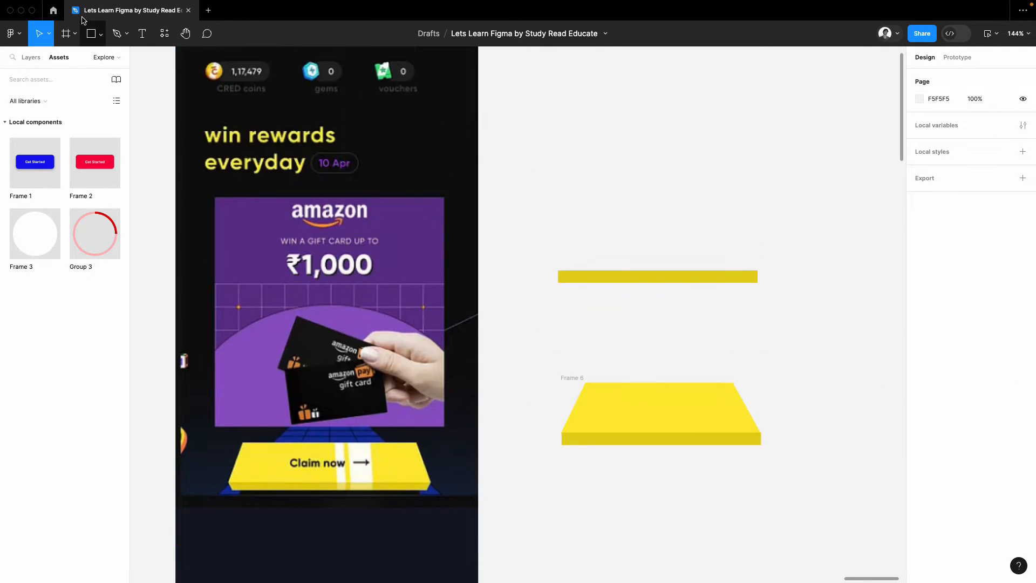
pyautogui.click(92, 34)
pyautogui.moveTo(534, 250)
pyautogui.mouseDown()
pyautogui.moveTo(548, 304)
pyautogui.moveTo(570, 311)
pyautogui.moveTo(510, 260)
pyautogui.mouseUp()
pyautogui.scroll(5, 550, 240)
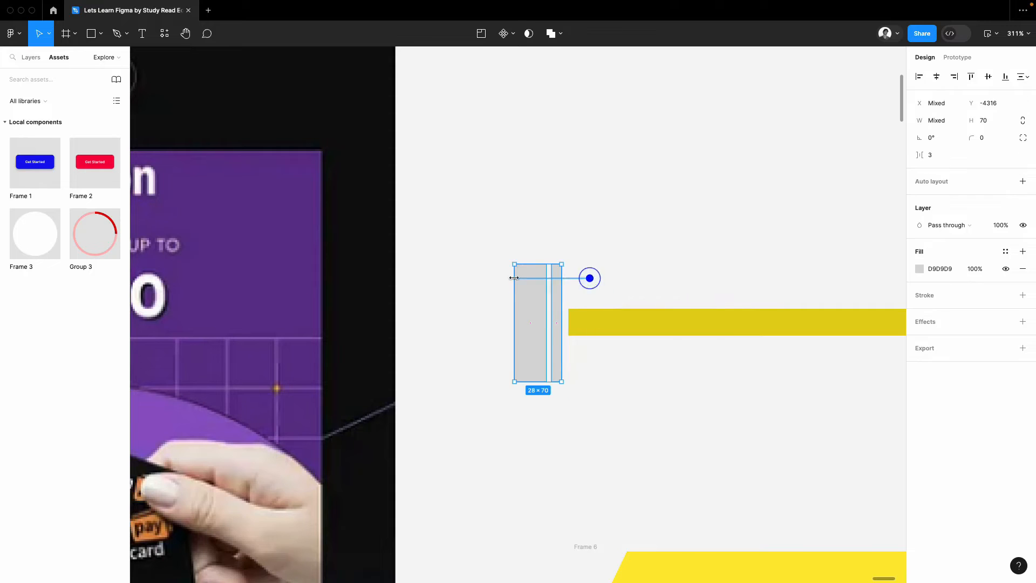
pyautogui.hotkey('ctrl', 'g')
# Step: Set the new bar group's fill to pale yellow FFFBD5, lightened from the button's sampled yellow
pyautogui.click(922, 288)
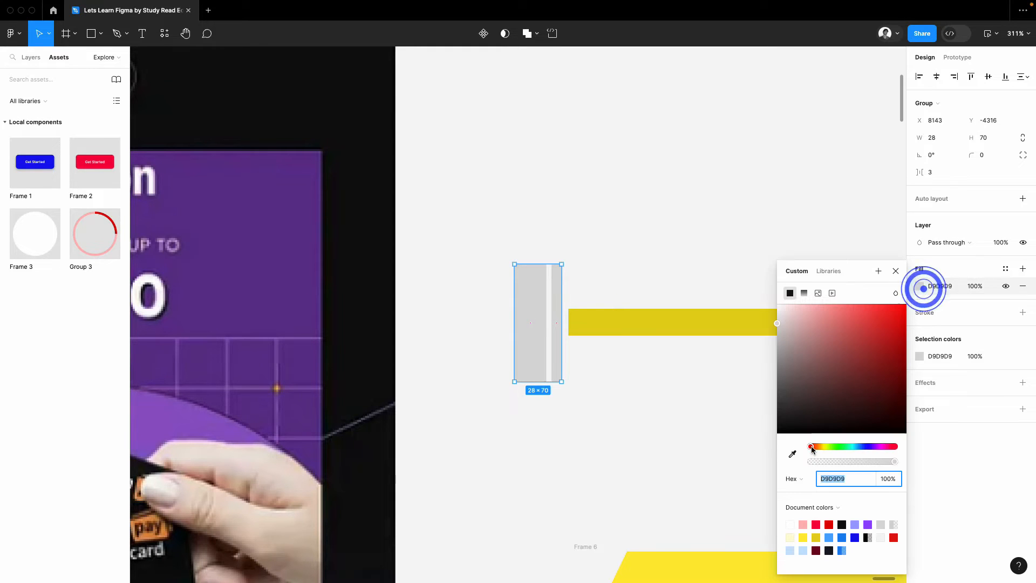
pyautogui.click(792, 454)
pyautogui.click(725, 563)
pyautogui.moveTo(832, 347); pyautogui.dragTo(799, 274)
pyautogui.click(680, 153)
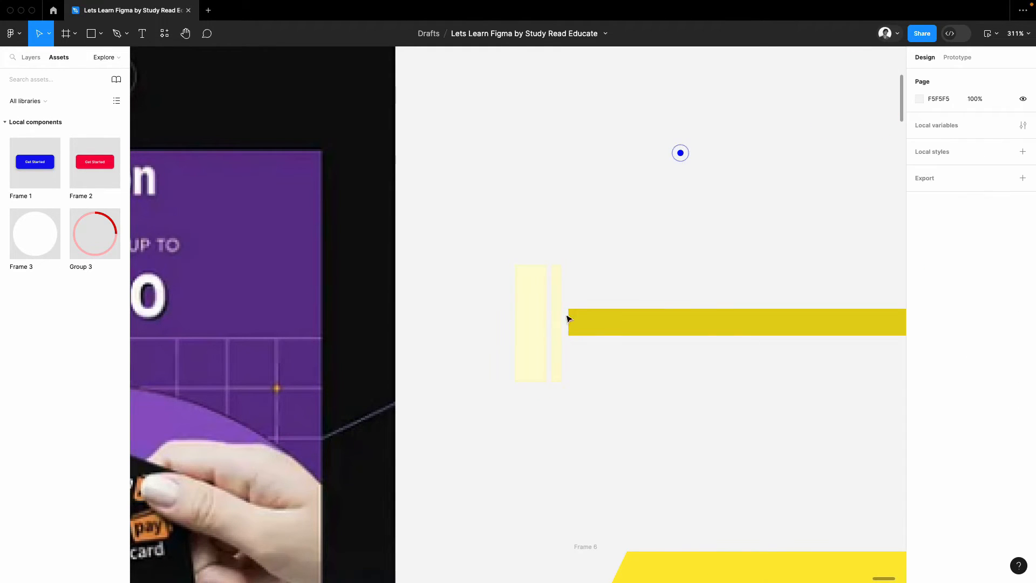
# Step: Slide the detached front strip behind the new bars and use it as their mask
pyautogui.moveTo(660, 324); pyautogui.dragTo(577, 325)
pyautogui.moveTo(626, 386); pyautogui.dragTo(496, 260)
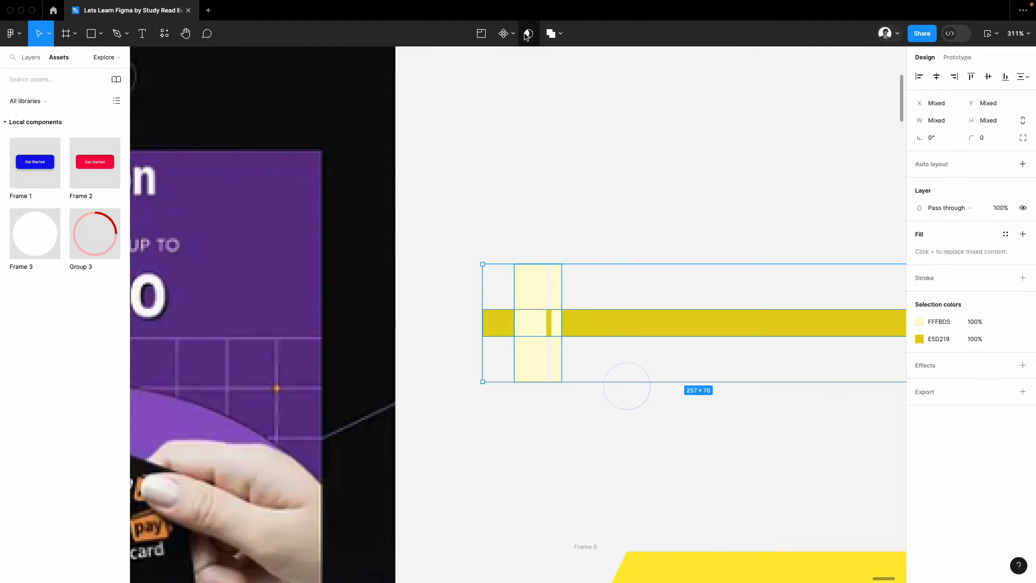
pyautogui.click(527, 34)
pyautogui.scroll(-2, 596, 215)
pyautogui.scroll(-5, 597, 223)
pyautogui.moveTo(588, 221); pyautogui.dragTo(639, 381)
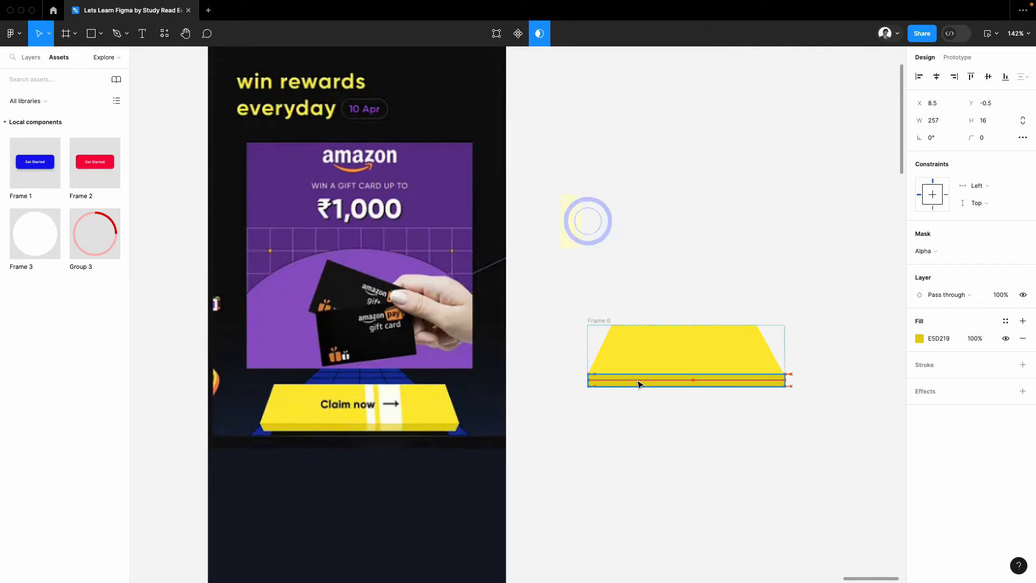
pyautogui.scroll(5, 661, 370)
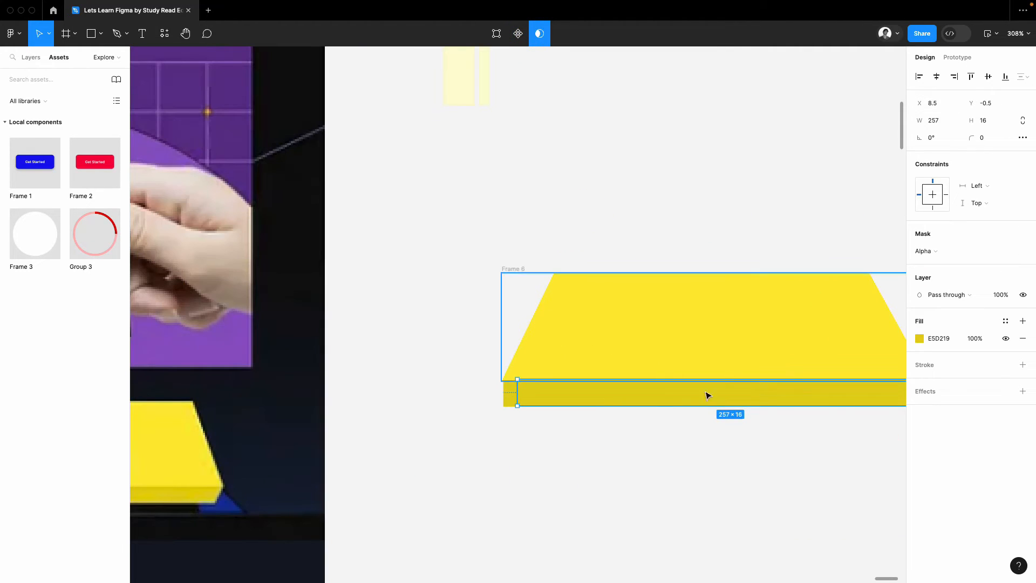
pyautogui.scroll(-3, 668, 409)
pyautogui.click(656, 401)
pyautogui.moveTo(678, 250); pyautogui.dragTo(678, 251)
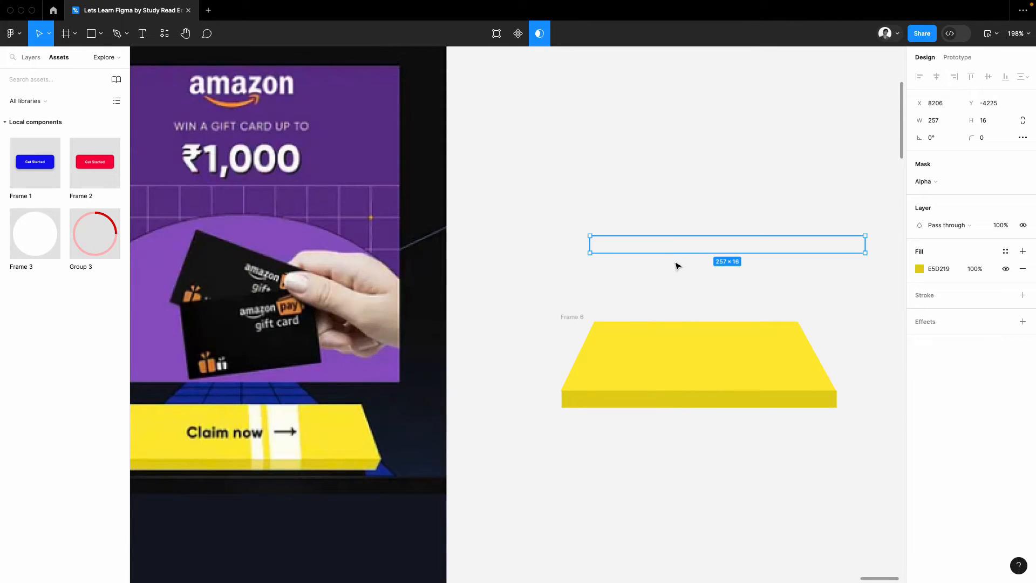
pyautogui.press('super+z')
pyautogui.press('super+z')
# Step: Transfer the masked bar group into the front strip's frame in the lower button and centre it horizontally
pyautogui.scroll(1, 599, 277)
pyautogui.click(572, 242)
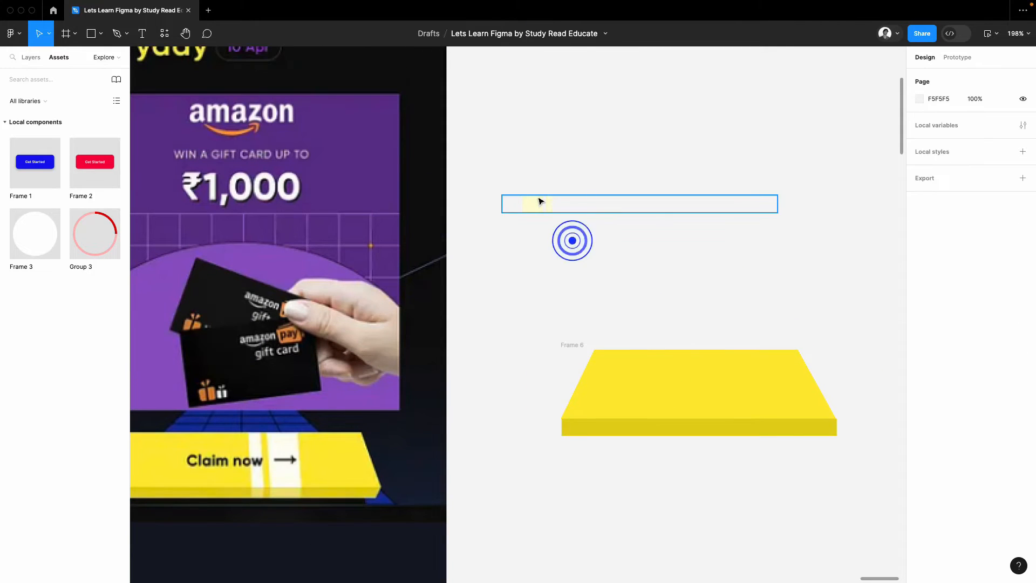
pyautogui.moveTo(537, 199); pyautogui.dragTo(635, 296)
pyautogui.press('BackSpace')
pyautogui.press('super+z')
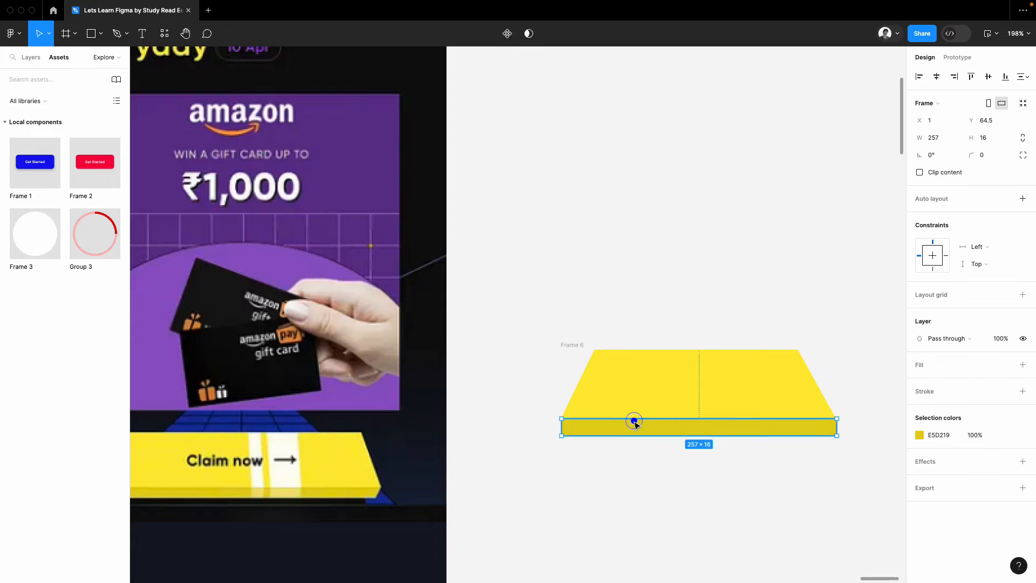
pyautogui.click(634, 421)
pyautogui.click(939, 76)
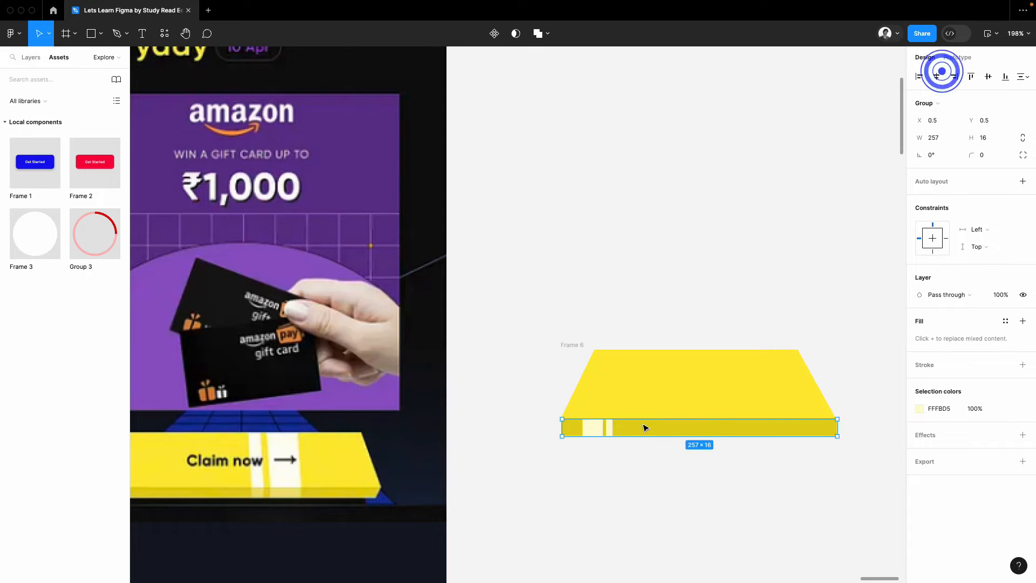
# Step: Move the stripe group on the front strip sideways until it lies outside its mask
pyautogui.scroll(5, 645, 426)
pyautogui.click(547, 429)
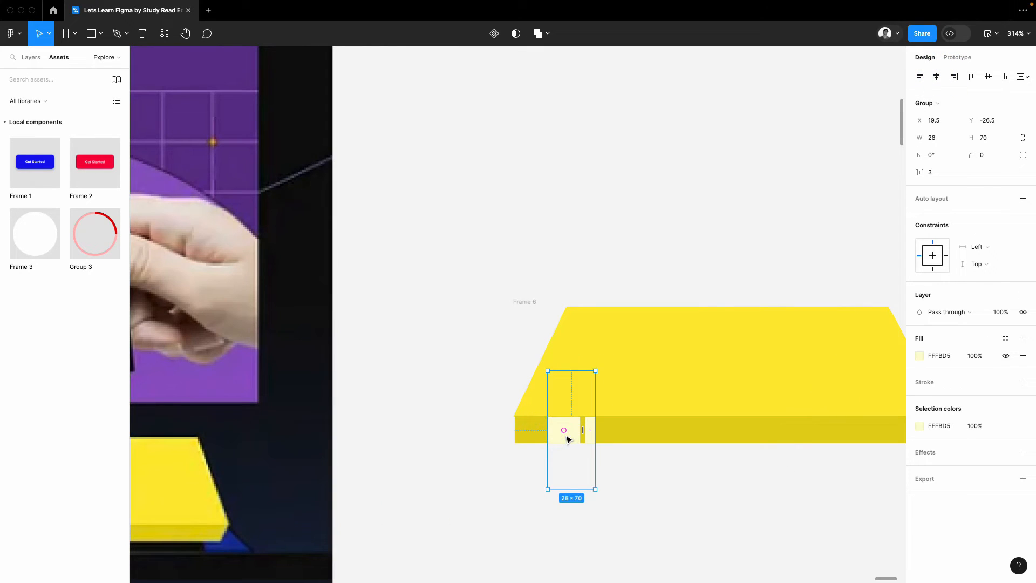
pyautogui.moveTo(568, 440); pyautogui.dragTo(568, 438)
pyautogui.scroll(-10, 568, 440)
pyautogui.click(620, 283)
# Step: Add the text "Claim Now" just above the button
pyautogui.scroll(2, 597, 412)
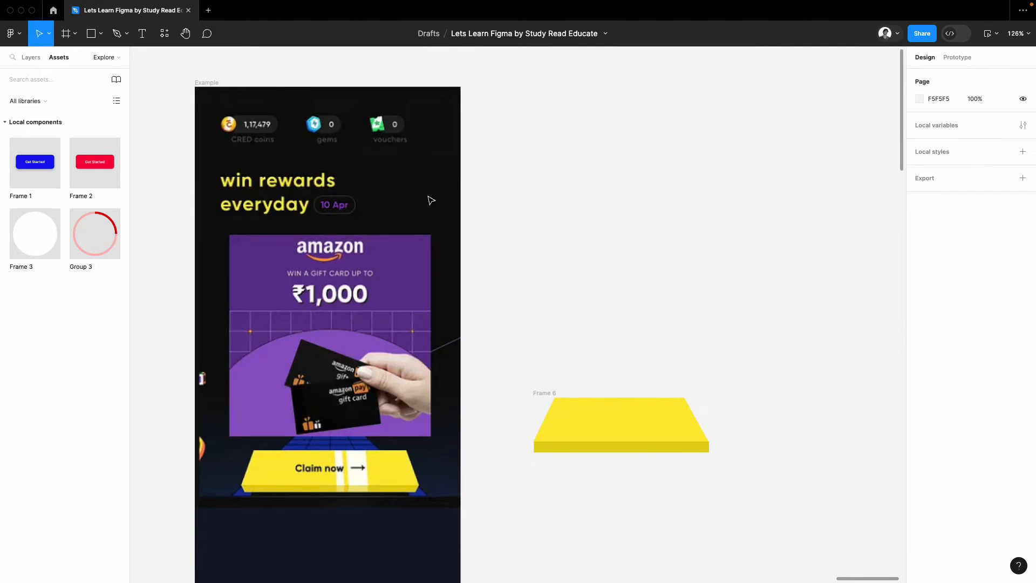
pyautogui.click(143, 33)
pyautogui.scroll(3, 624, 435)
pyautogui.click(581, 313)
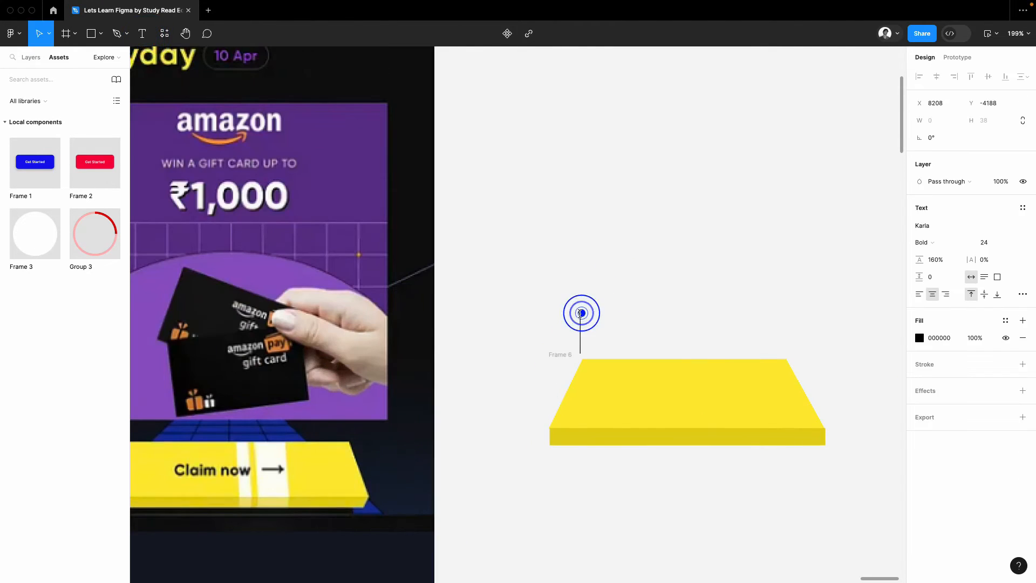
pyautogui.write('Claim Now')
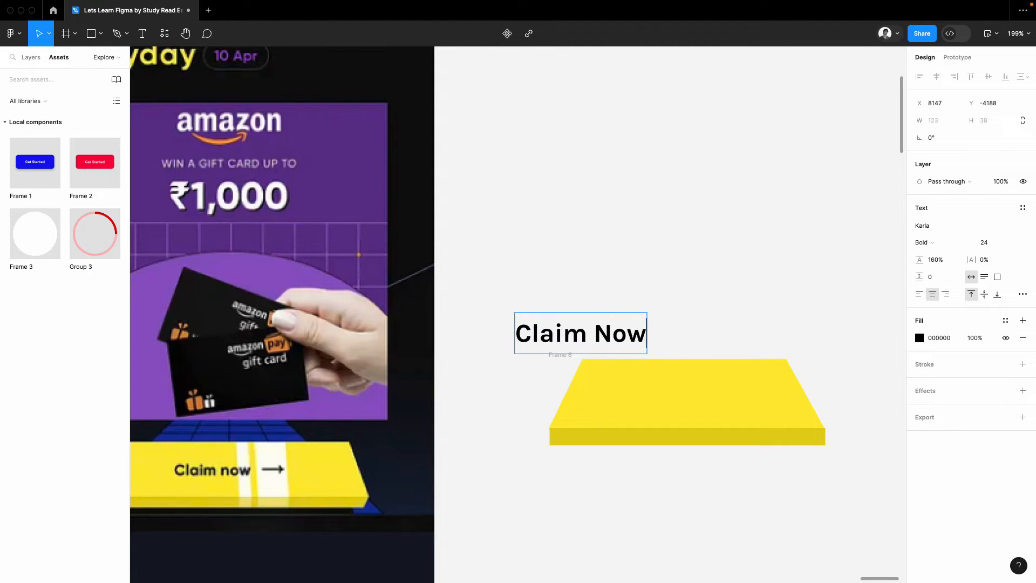
# Step: Move the Claim Now label onto the trapezoid and centre it horizontally and vertically in its frame
pyautogui.moveTo(585, 335); pyautogui.dragTo(675, 398)
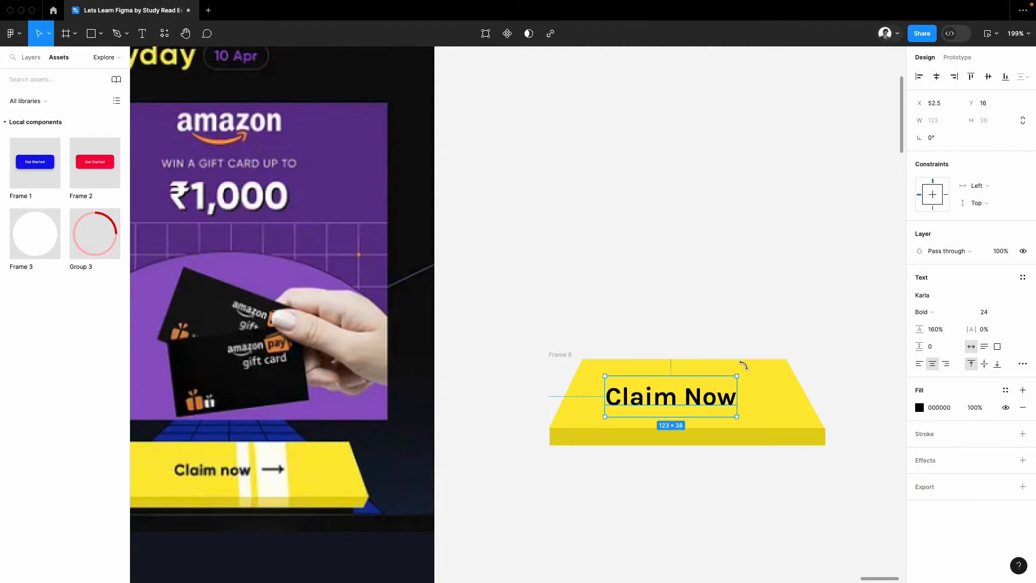
pyautogui.click(937, 77)
pyautogui.click(989, 77)
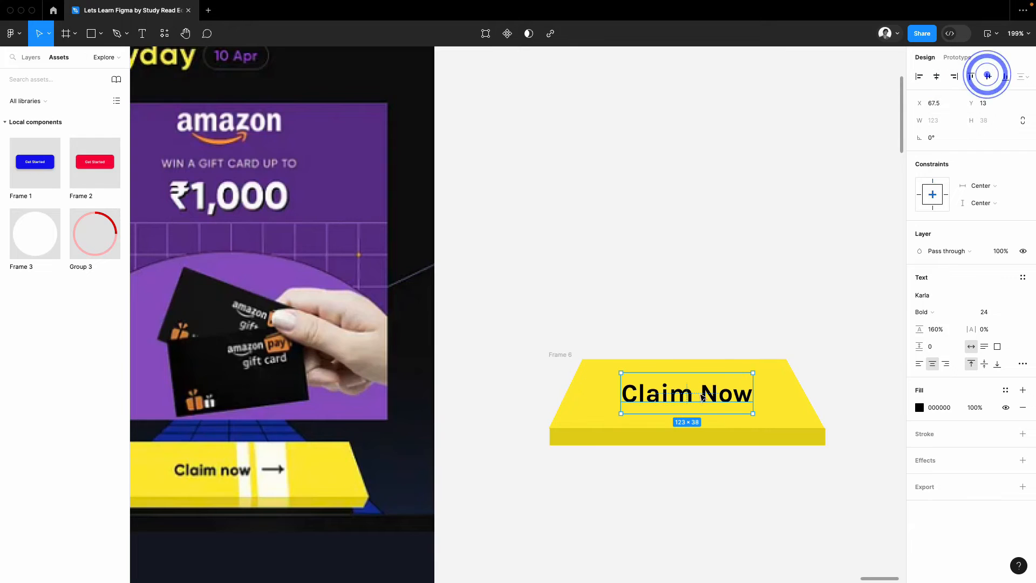
# Step: Skew the Claim Now label with the Skew plugin by -13° horizontally and 1° vertically
pyautogui.rightClick(700, 400)
pyautogui.moveTo(761, 486)
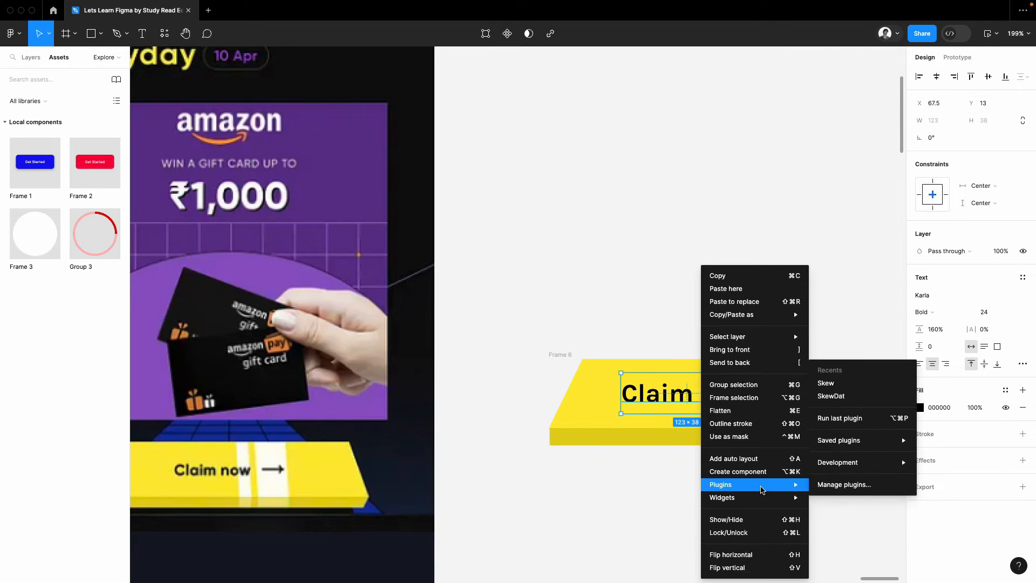
pyautogui.click(849, 386)
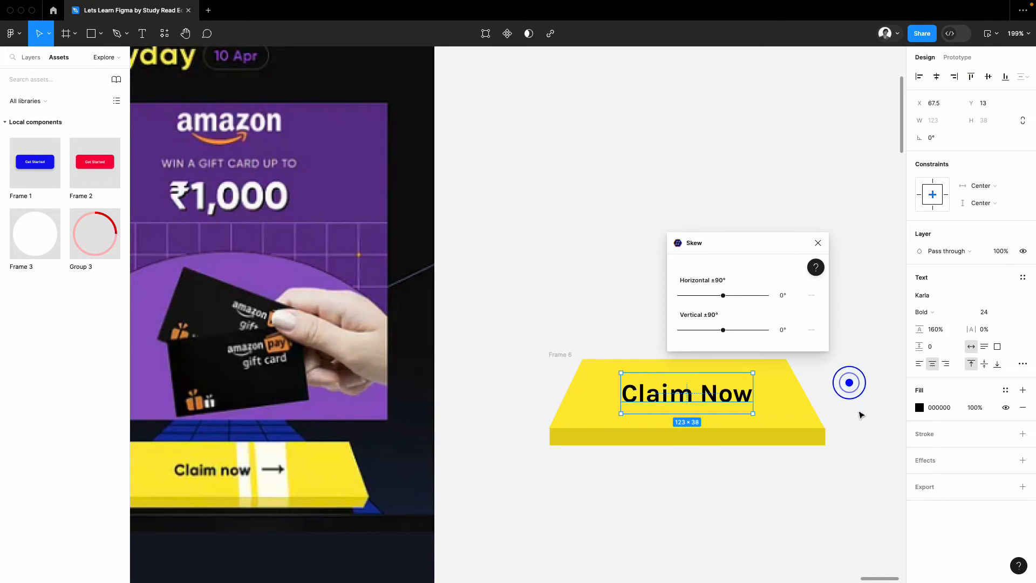
pyautogui.moveTo(721, 331)
pyautogui.mouseDown()
pyautogui.moveTo(721, 297)
pyautogui.moveTo(723, 333)
pyautogui.mouseUp()
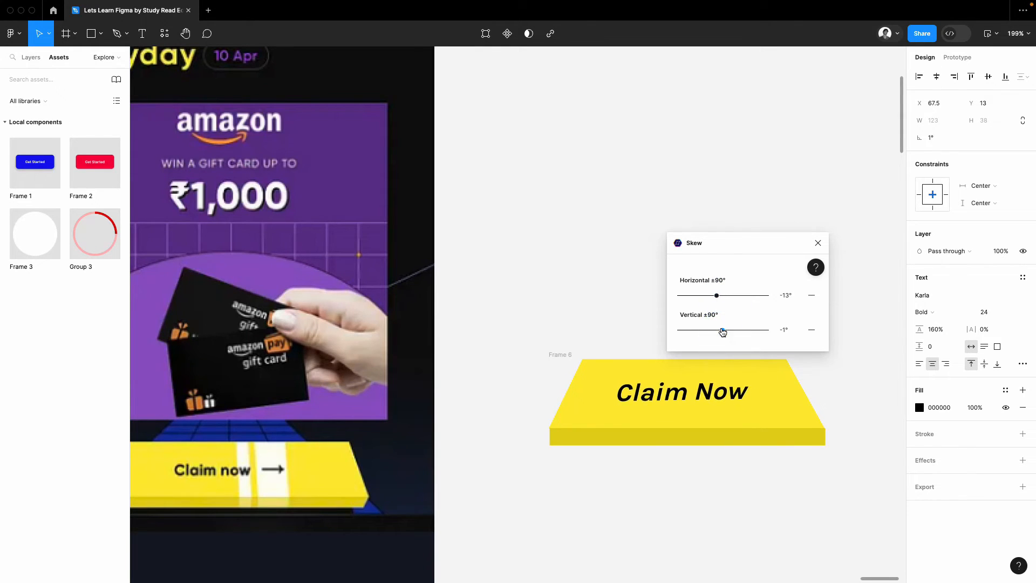
pyautogui.click(817, 243)
# Step: Nudge the skewed Claim Now label slightly left on the trapezoid, to X 62.05 and Y 12
pyautogui.click(744, 186)
pyautogui.moveTo(735, 395); pyautogui.dragTo(734, 395)
pyautogui.click(747, 252)
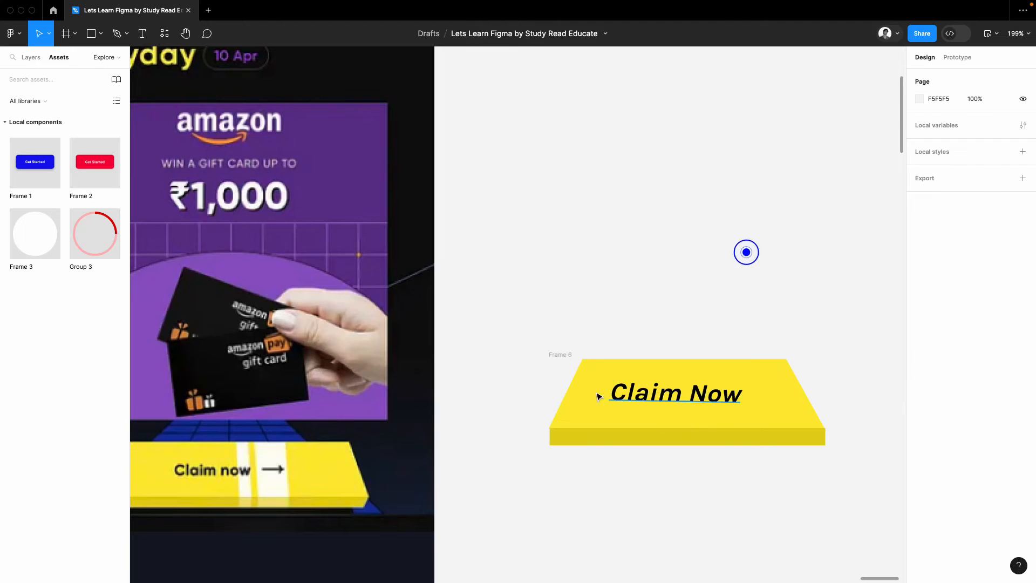
pyautogui.click(644, 398)
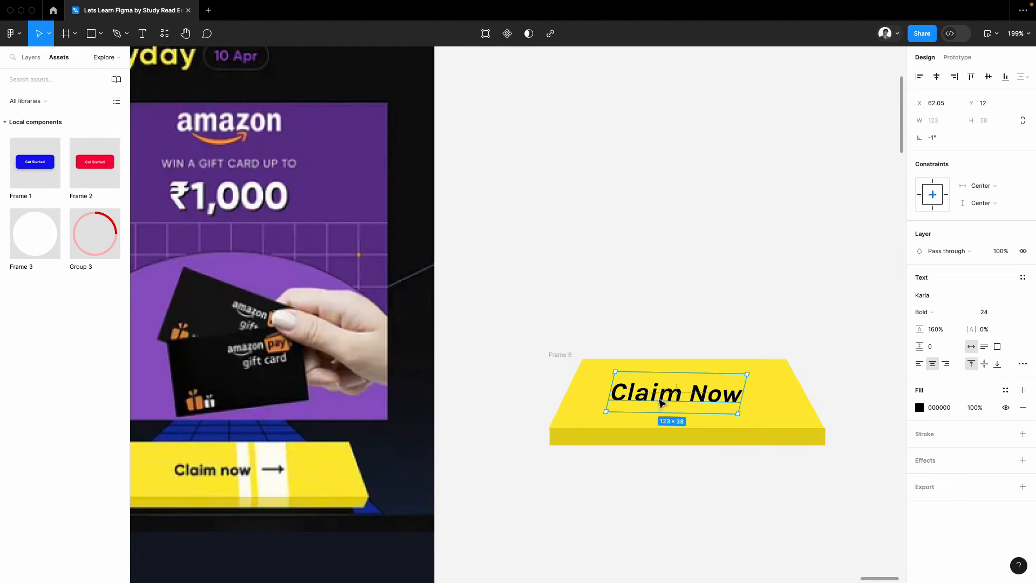
pyautogui.click(719, 273)
pyautogui.scroll(-5, 717, 286)
pyautogui.hscroll(2, 688, 310)
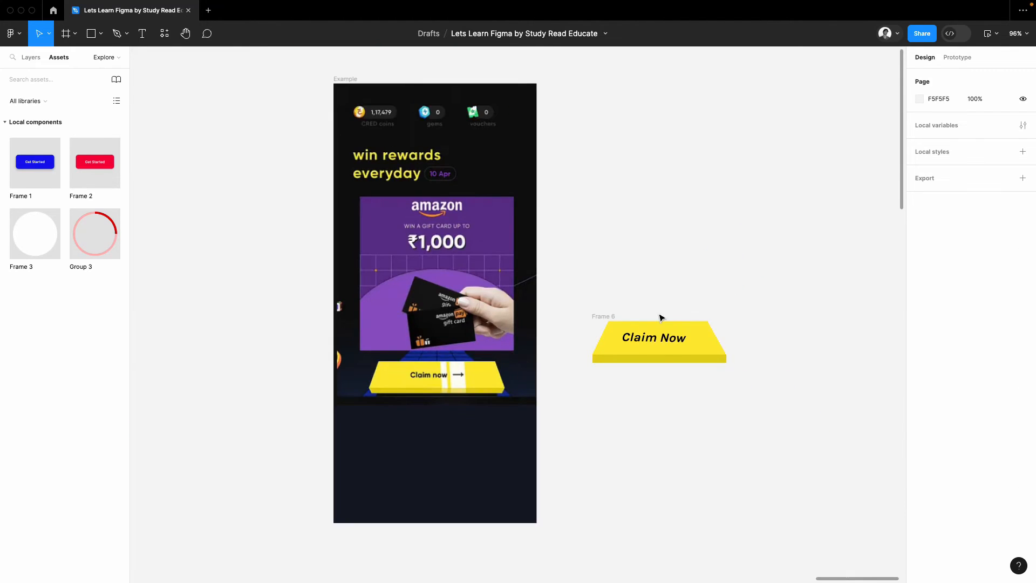
# Step: Turn the whole Claim Now button frame into a component and add a second variant to it
pyautogui.scroll(3, 662, 318)
pyautogui.click(566, 321)
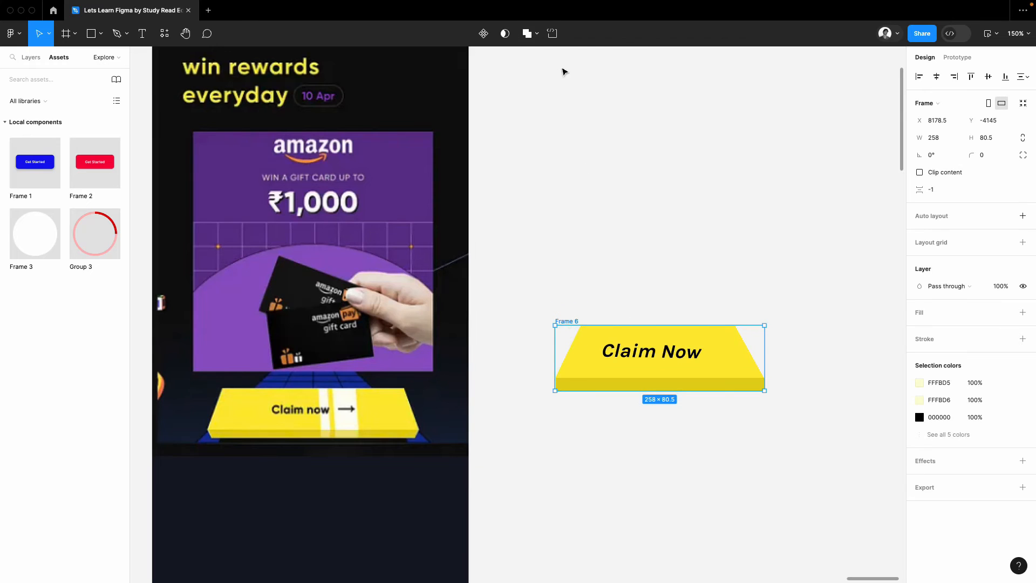
pyautogui.click(484, 33)
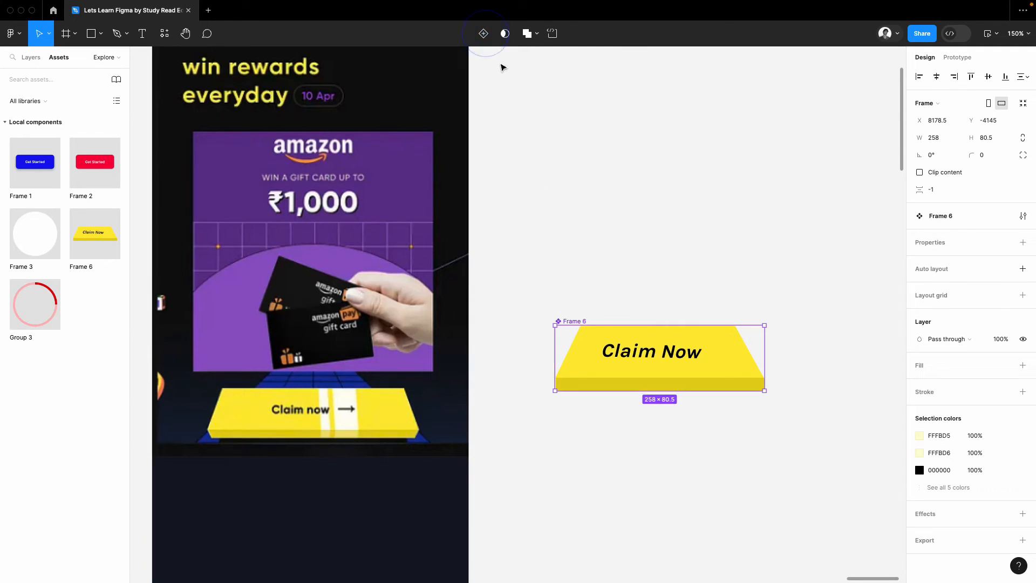
pyautogui.click(484, 33)
pyautogui.scroll(-1, 647, 378)
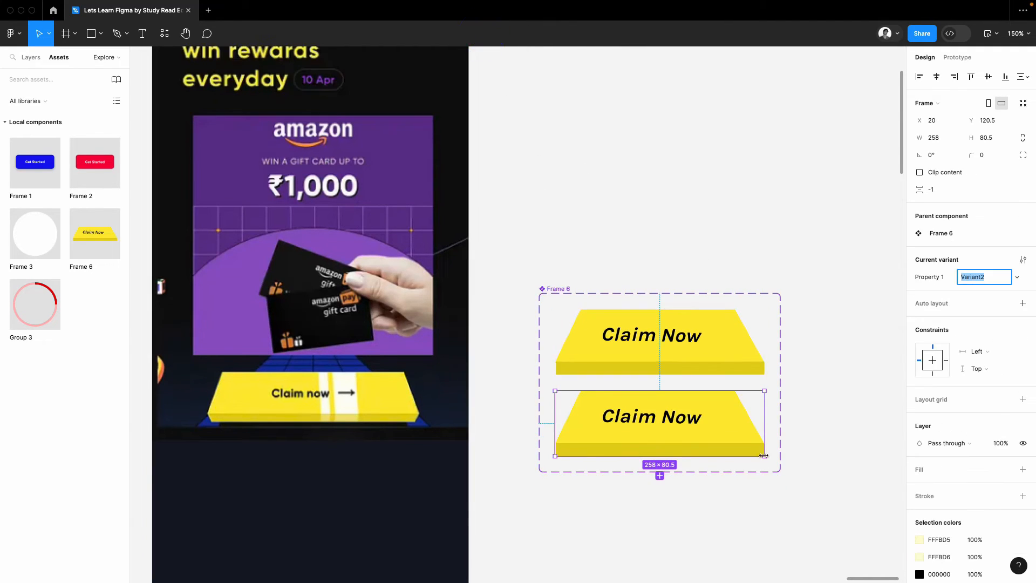
# Step: In Variant2, move the top face's stripe group rightward past the button's right edge, to X 307.99
pyautogui.click(766, 492)
pyautogui.click(712, 414)
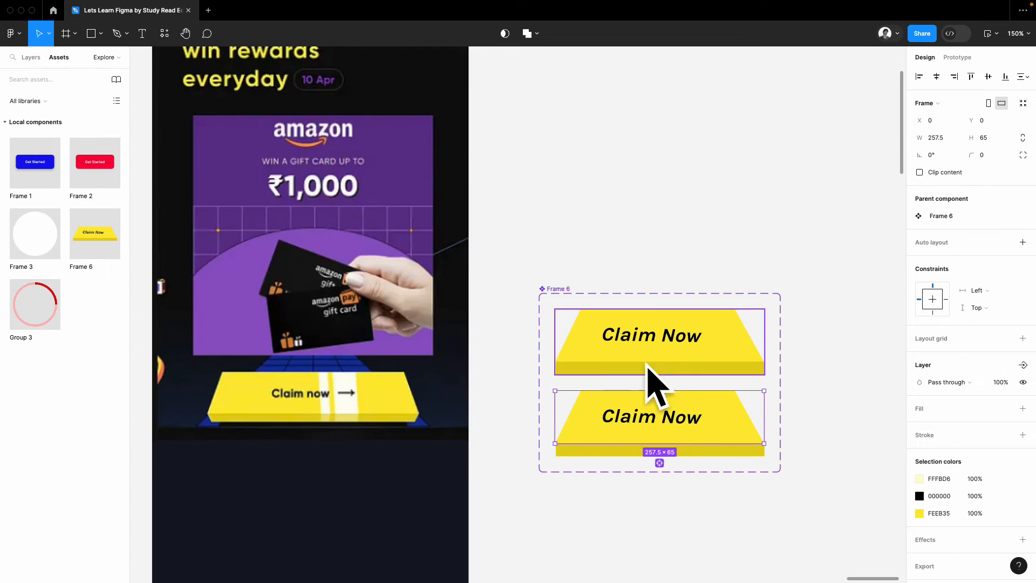
pyautogui.click(31, 56)
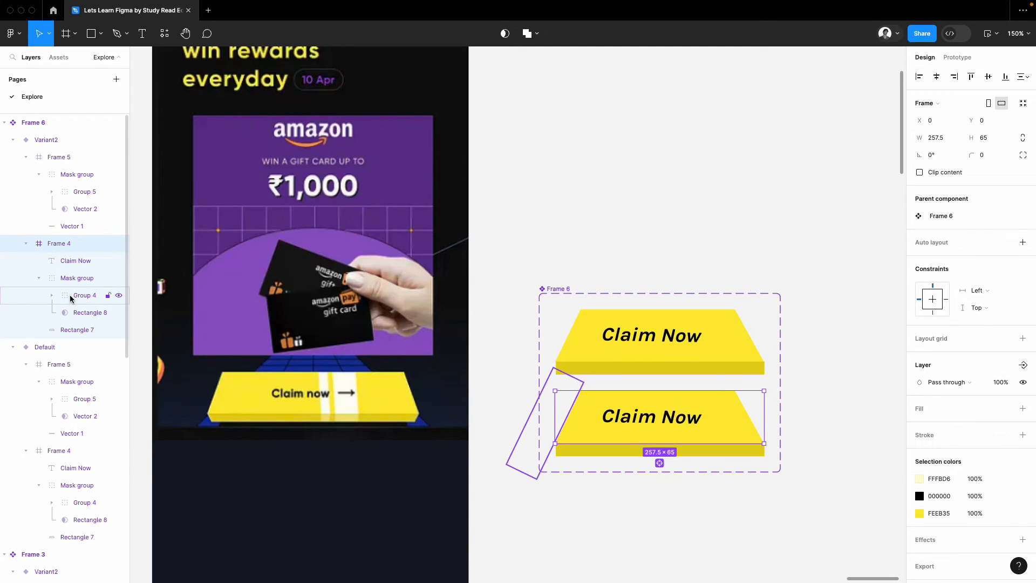
pyautogui.click(85, 296)
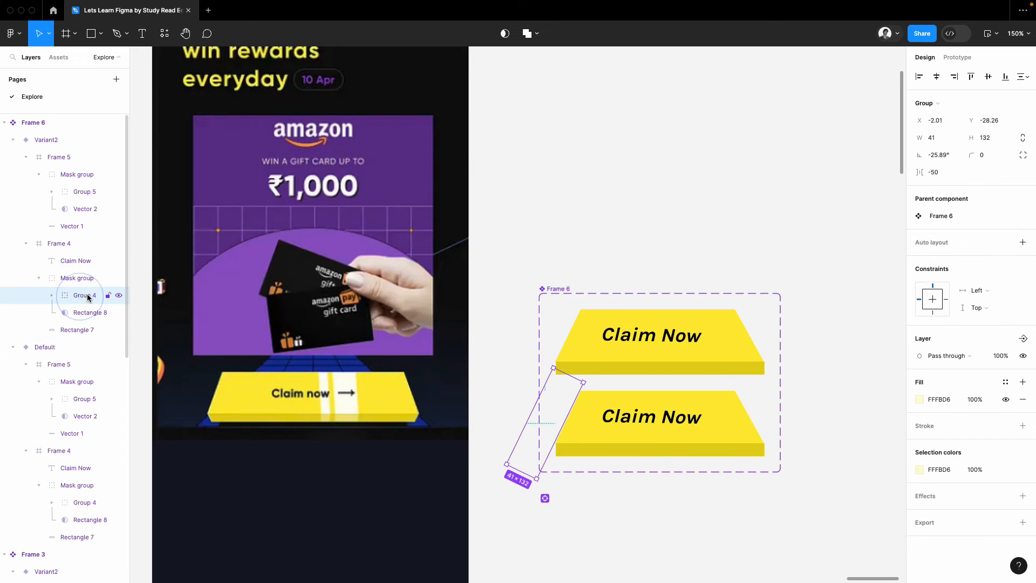
pyautogui.hotkey('shift', 'Right')
pyautogui.hotkey('shift', 'Right')
pyautogui.hotkey('shift', 'Right')
pyautogui.hotkey('shift', 'Right')
pyautogui.hotkey('shift', 'Right')
pyautogui.hotkey('shift', 'Right')
pyautogui.hotkey('shift', 'Right')
pyautogui.hotkey('shift', 'Right')
pyautogui.hotkey('shift', 'Right')
pyautogui.hotkey('shift', 'Right')
pyautogui.hotkey('shift', 'Right')
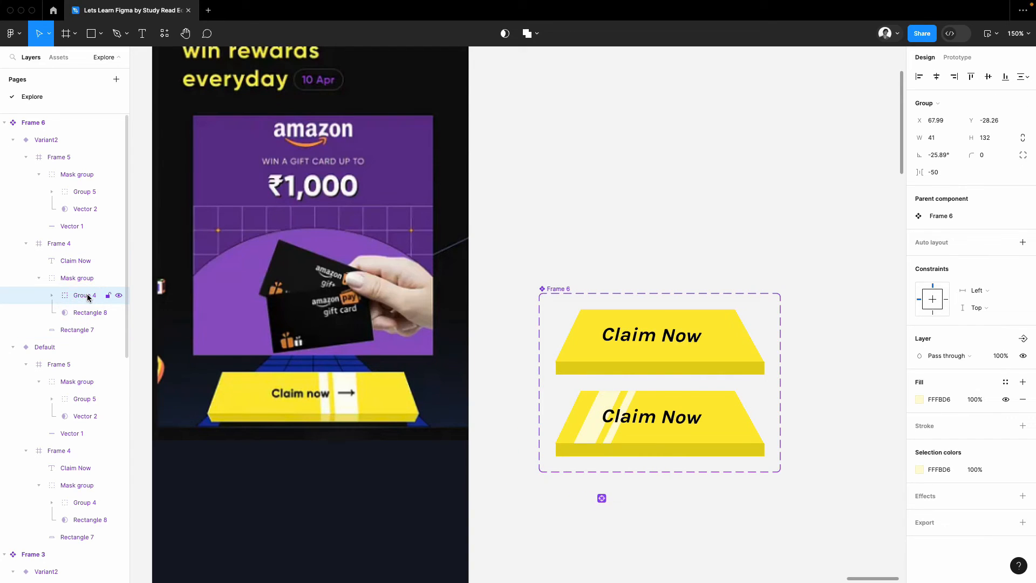
pyautogui.hotkey('shift', 'Right')
pyautogui.hotkey('shift', 'Right')
pyautogui.hotkey('shift', 'Right')
pyautogui.hotkey('shift', 'Right')
pyautogui.hotkey('shift', 'Right')
pyautogui.hotkey('shift', 'Right')
pyautogui.hotkey('shift', 'Right')
pyautogui.hotkey('shift', 'Right')
pyautogui.hotkey('shift', 'Right')
pyautogui.hotkey('shift', 'Right')
pyautogui.hotkey('shift', 'Right')
pyautogui.hotkey('shift', 'Right')
pyautogui.hotkey('shift', 'Right')
pyautogui.hotkey('shift', 'Right')
pyautogui.hotkey('shift', 'Right')
pyautogui.hotkey('shift', 'Right')
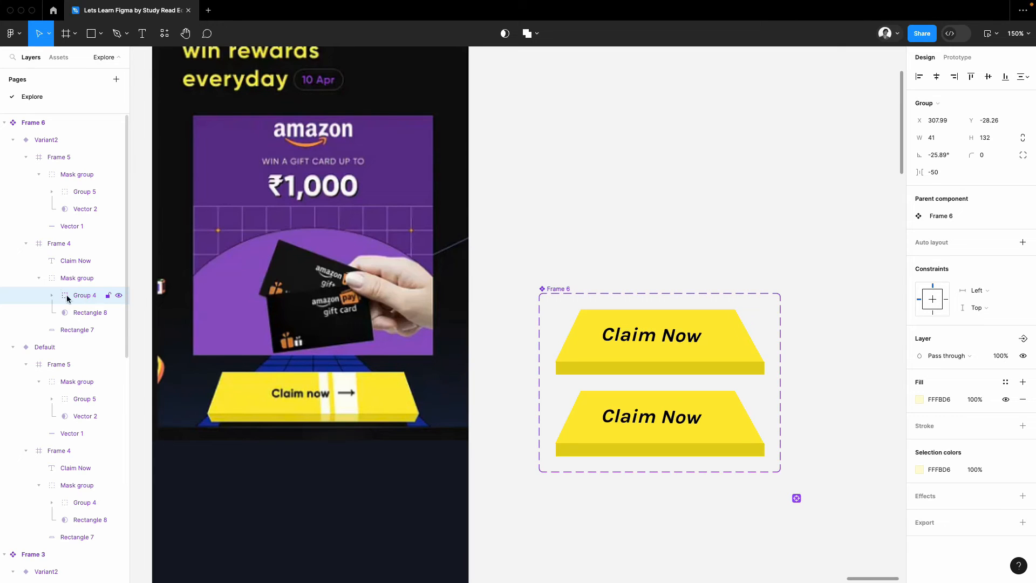
# Step: In Variant2, move the front strip's stripe group rightward until it lies beyond the strip's right edge
pyautogui.click(659, 447)
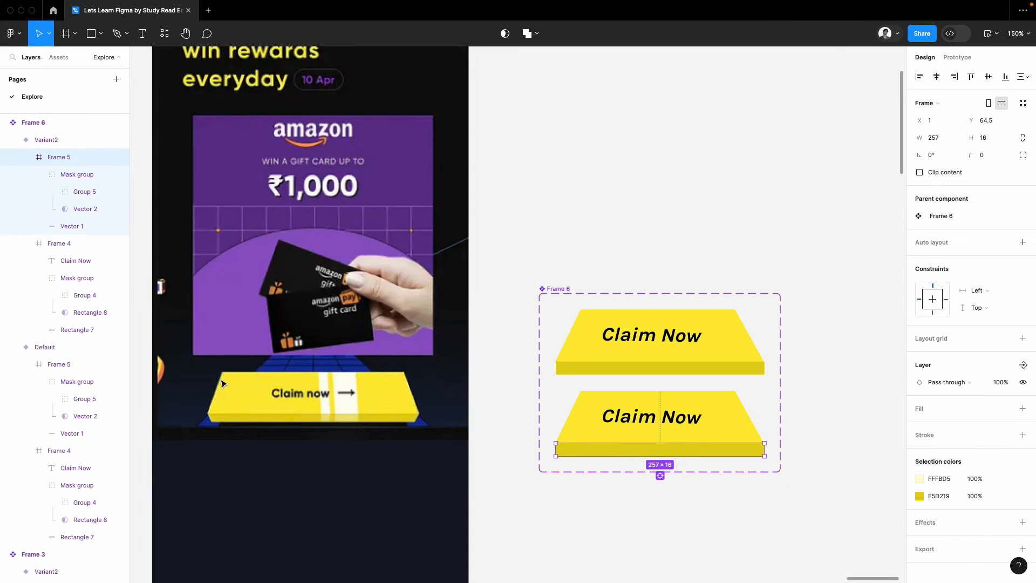
pyautogui.click(80, 193)
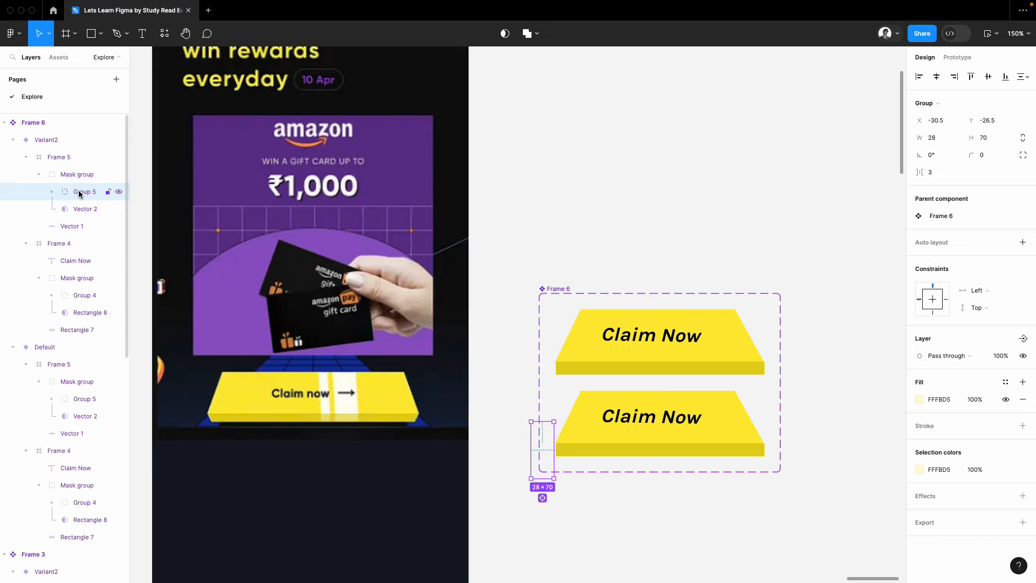
pyautogui.hotkey('shift', 'Right')
pyautogui.hotkey('shift', 'Right')
pyautogui.hotkey('shift', 'Right')
pyautogui.hotkey('shift', 'Right')
pyautogui.hotkey('shift', 'Right')
pyautogui.hotkey('shift', 'Right')
pyautogui.hotkey('shift', 'Right')
pyautogui.hotkey('shift', 'Right')
pyautogui.hotkey('shift', 'Right')
pyautogui.hotkey('shift', 'Right')
pyautogui.hotkey('shift', 'Right')
pyautogui.hotkey('shift', 'Right')
pyautogui.hotkey('shift', 'Right')
pyautogui.hotkey('shift', 'Right')
pyautogui.hotkey('shift', 'Right')
pyautogui.hotkey('shift', 'Right')
pyautogui.hotkey('shift', 'Right')
pyautogui.hotkey('shift', 'Right')
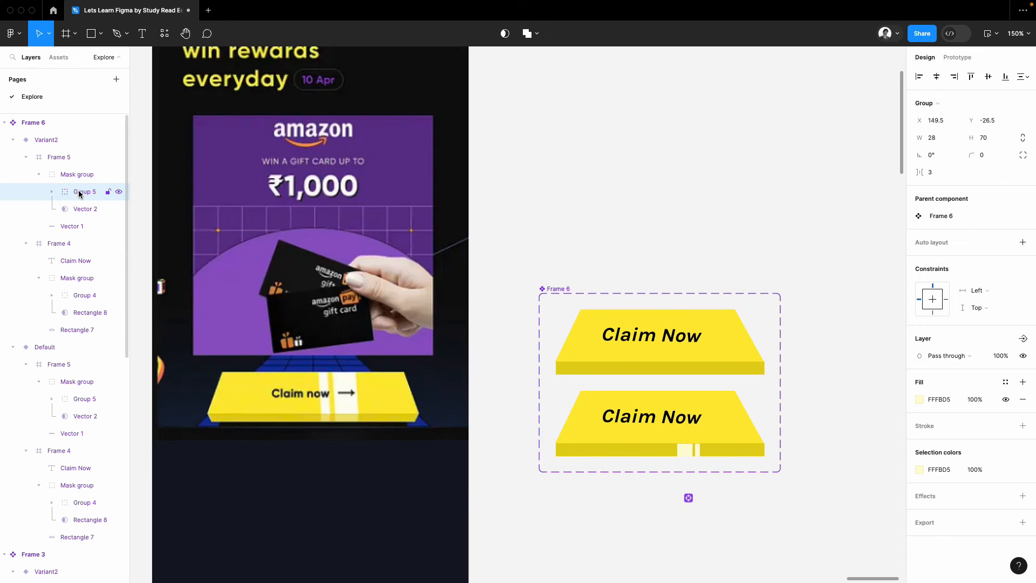
pyautogui.hotkey('shift', 'Right')
pyautogui.hotkey('shift', 'Right')
pyautogui.hotkey('shift', 'Right')
pyautogui.hotkey('shift', 'Right')
pyautogui.hotkey('shift', 'Right')
pyautogui.hotkey('shift', 'Right')
pyautogui.click(821, 343)
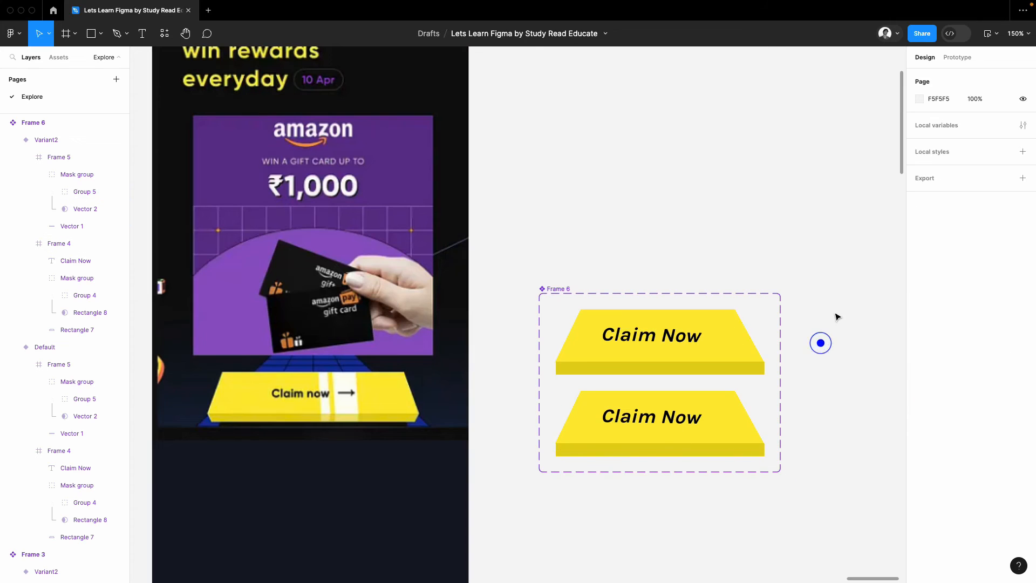
# Step: Link the Default variant to Variant2 with an After delay trigger of 300 ms
pyautogui.scroll(-2, 821, 342)
pyautogui.click(766, 318)
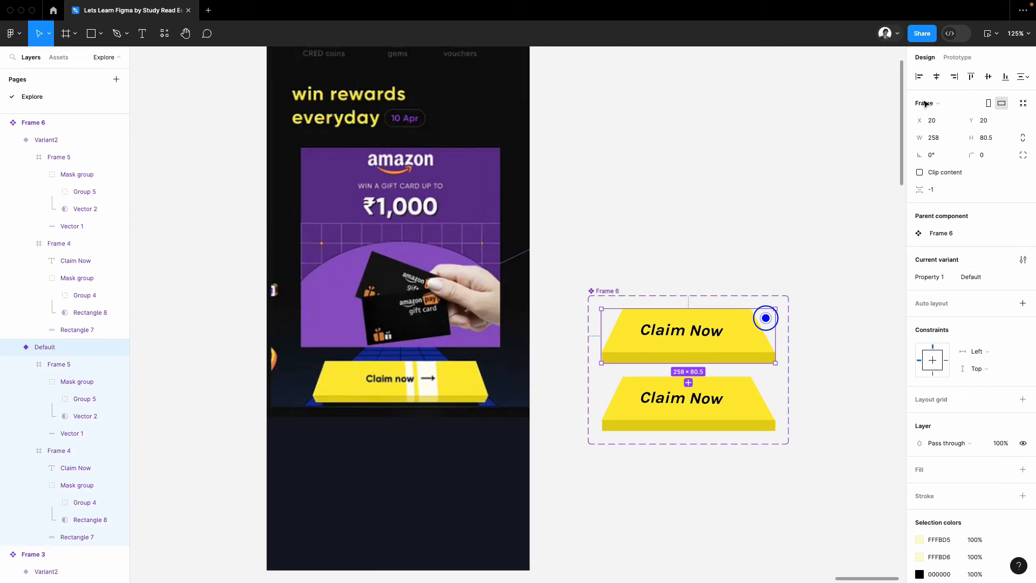
pyautogui.click(966, 59)
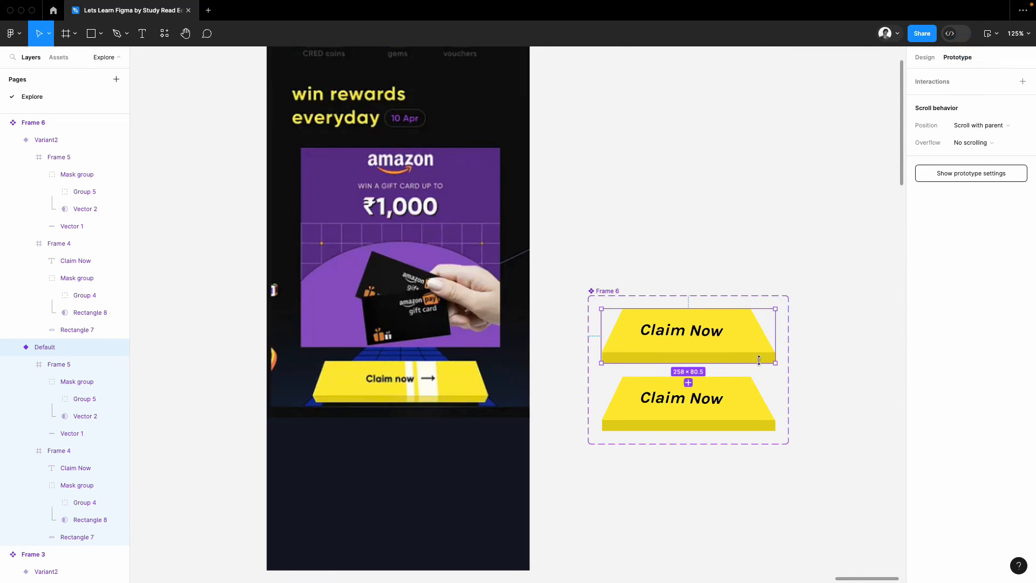
pyautogui.scroll(3, 750, 363)
pyautogui.moveTo(662, 361); pyautogui.dragTo(662, 389)
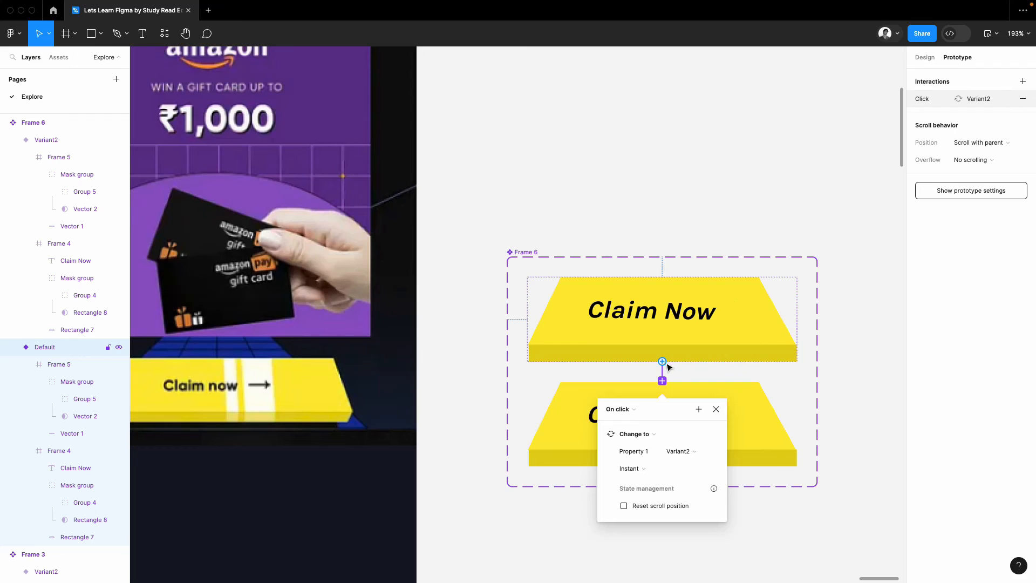
pyautogui.click(633, 414)
pyautogui.click(634, 544)
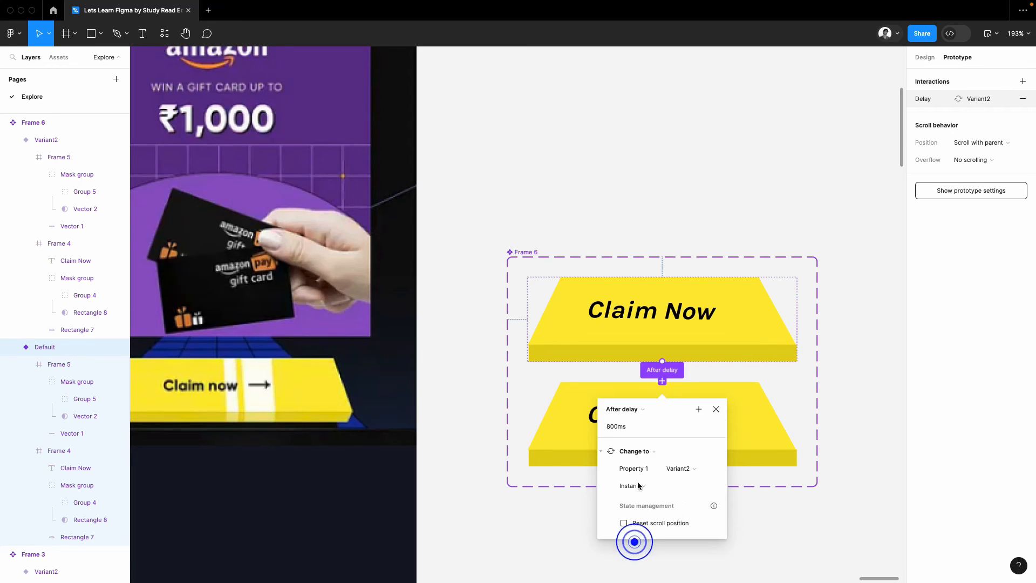
pyautogui.doubleClick(627, 427)
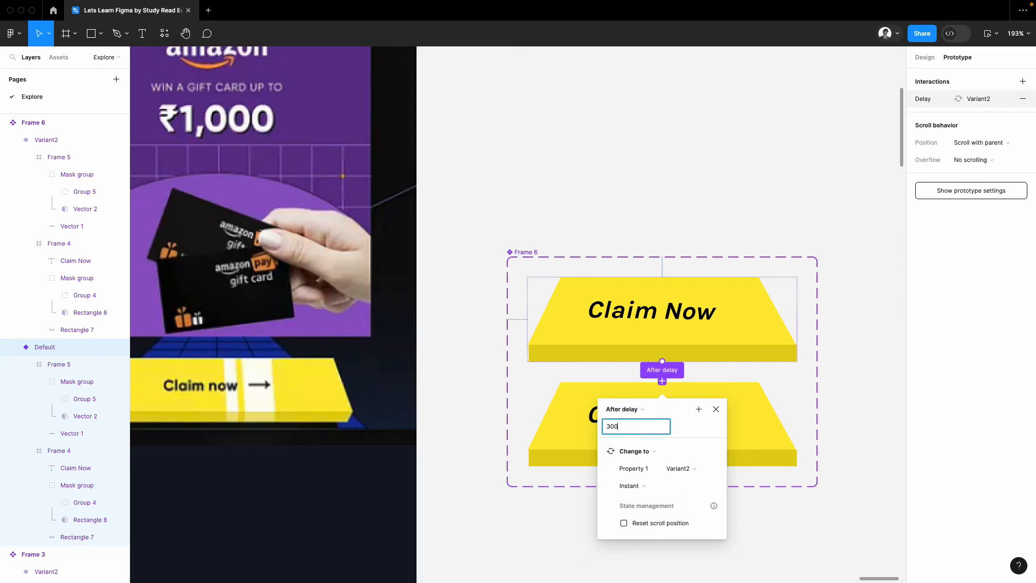
pyautogui.write('300')
pyautogui.click(711, 427)
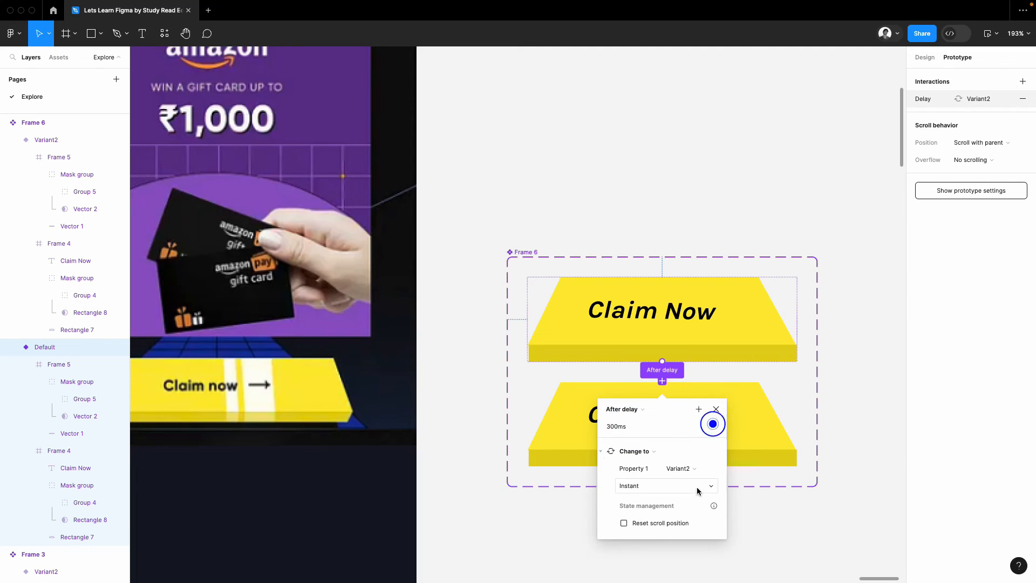
# Step: Set the Default-to-Variant2 transition to Smart animate with a duration of 800 ms
pyautogui.click(624, 489)
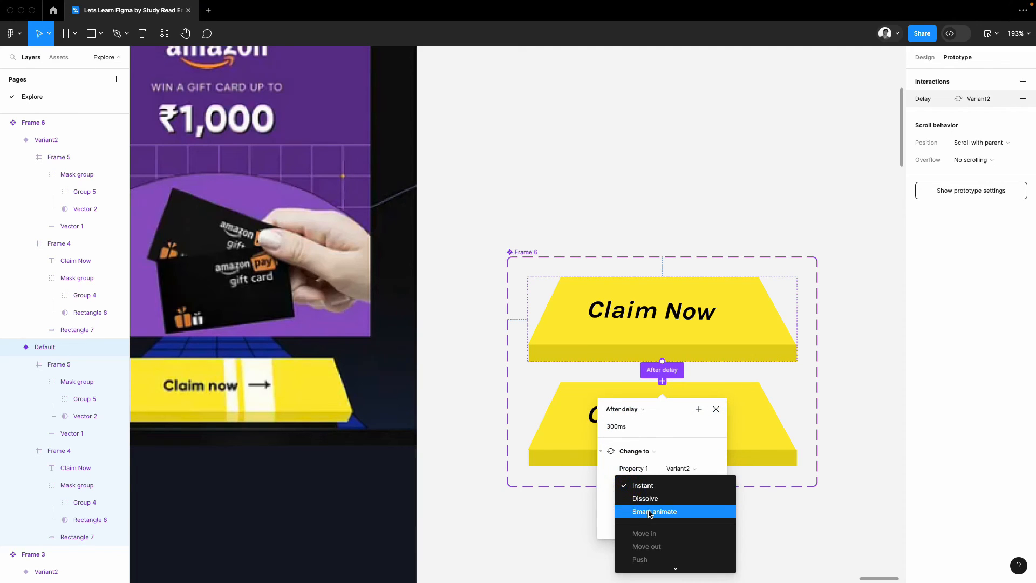
pyautogui.click(650, 513)
pyautogui.click(691, 503)
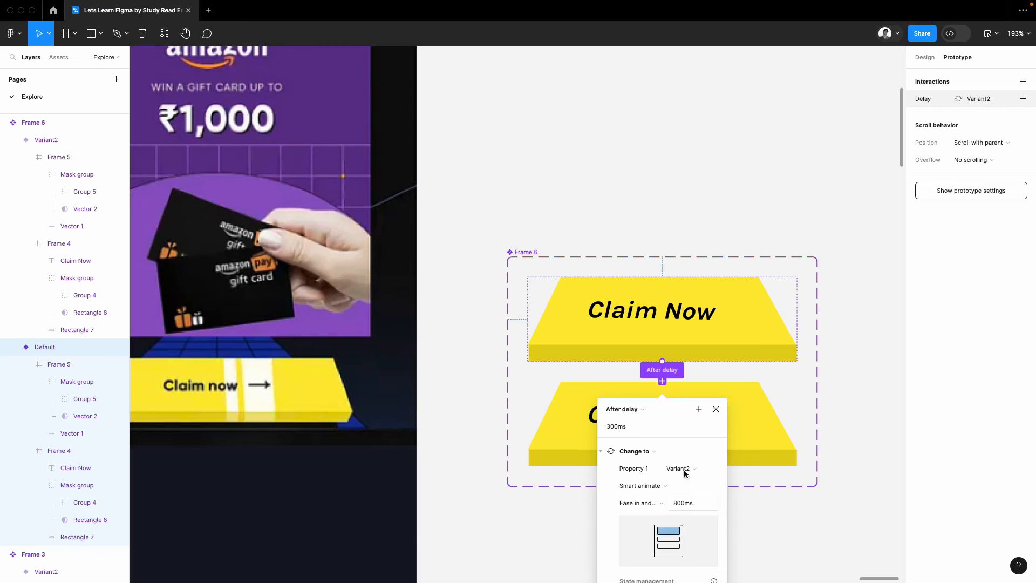
pyautogui.scroll(-3, 684, 474)
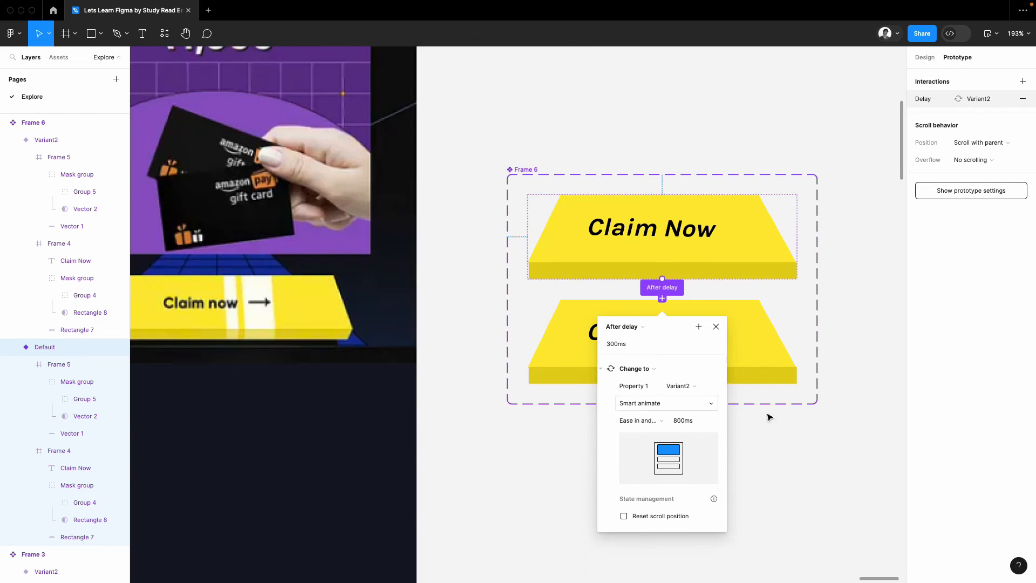
pyautogui.click(835, 461)
# Step: Link Variant2 back to the Default variant with an After delay trigger of 1 ms
pyautogui.click(753, 352)
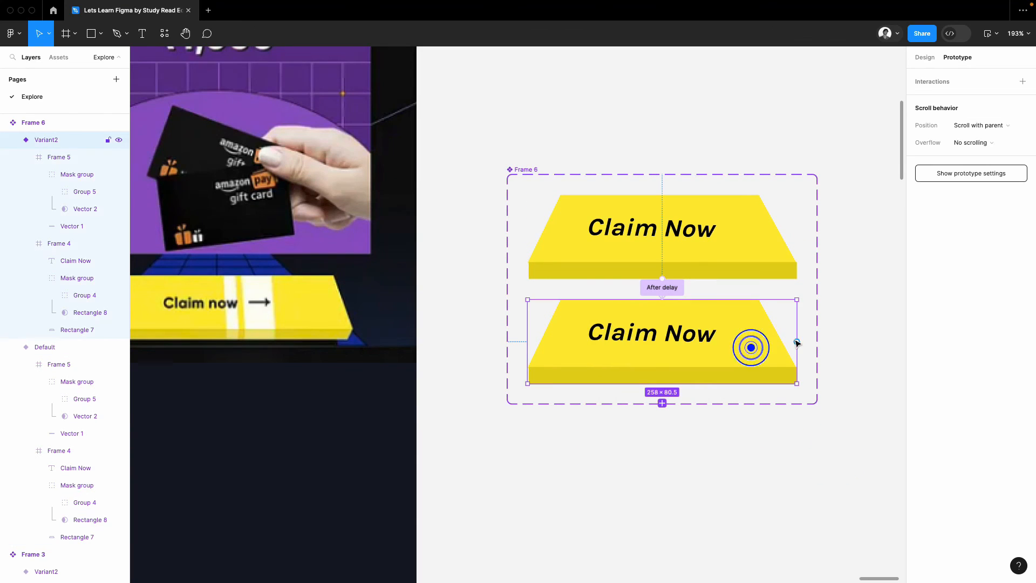
pyautogui.moveTo(797, 342); pyautogui.dragTo(762, 279)
pyautogui.click(617, 306)
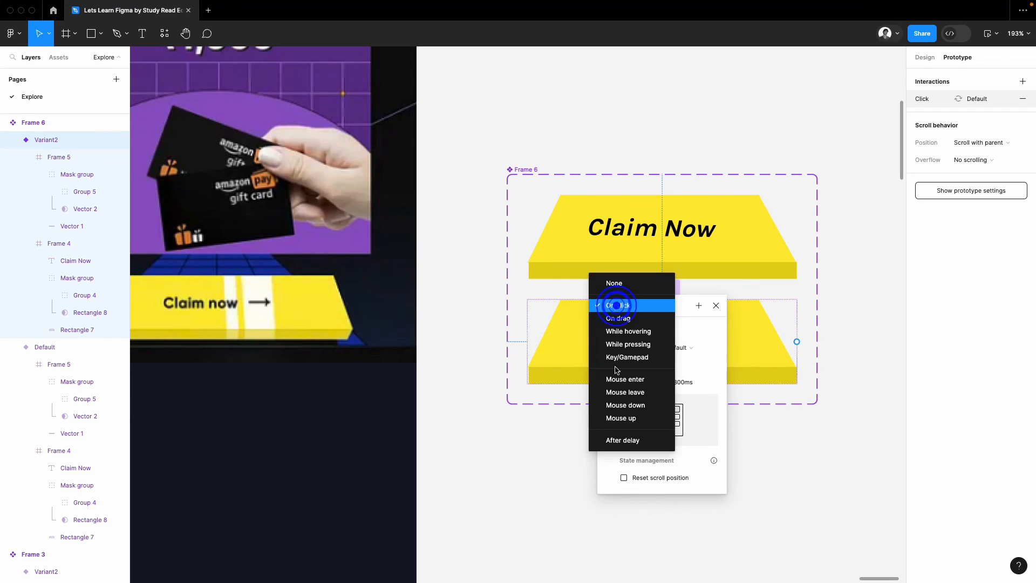
pyautogui.click(621, 441)
pyautogui.click(615, 322)
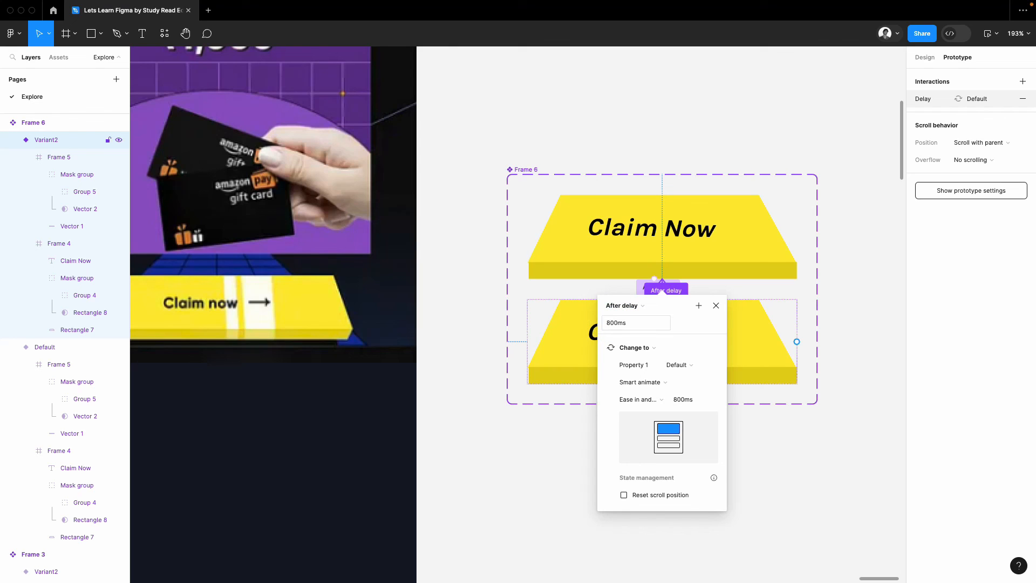
pyautogui.click(625, 322)
pyautogui.write('1')
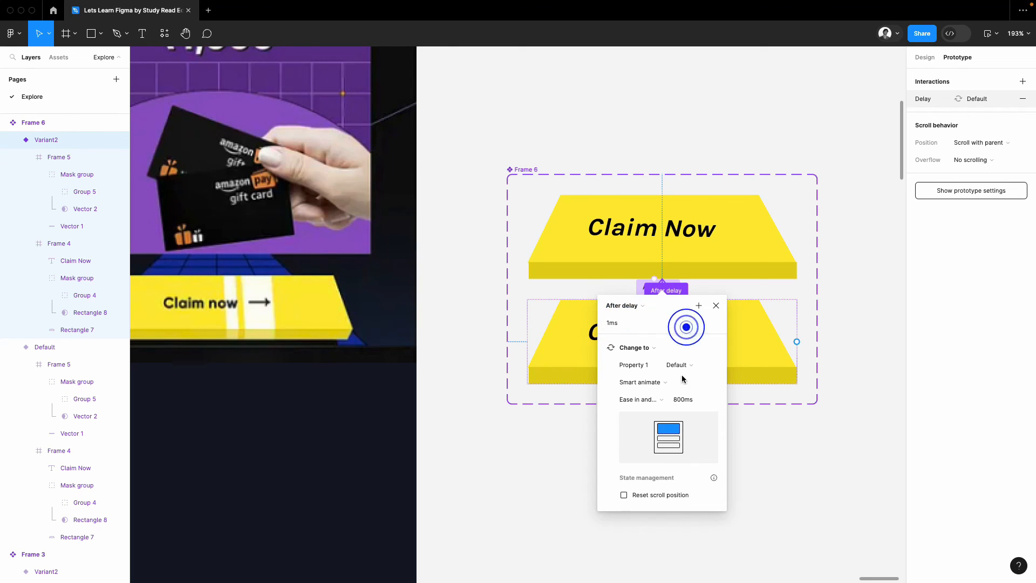
# Step: Change the animation of the Variant2-to-Default transition to Instant
pyautogui.click(639, 381)
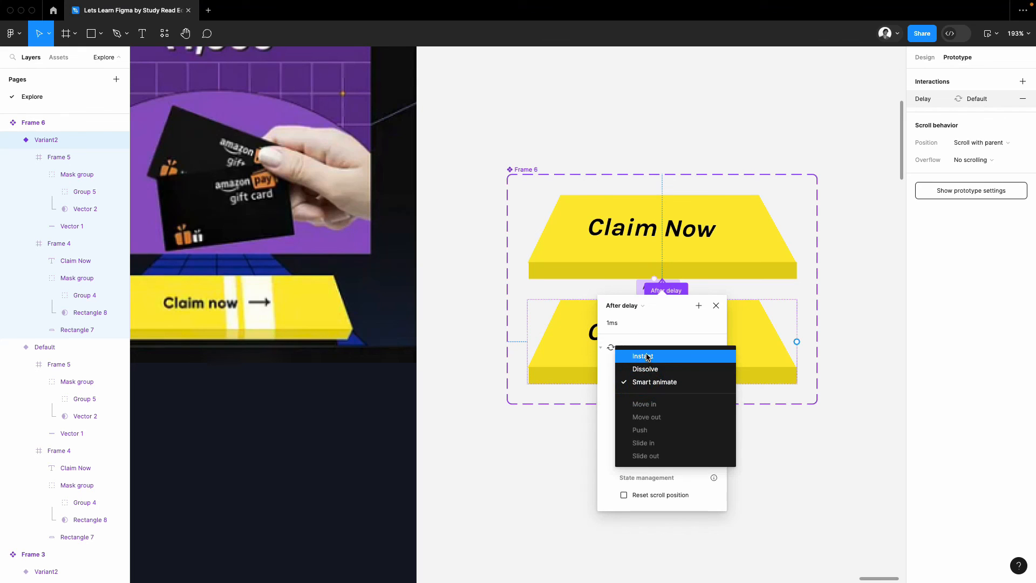
pyautogui.click(647, 357)
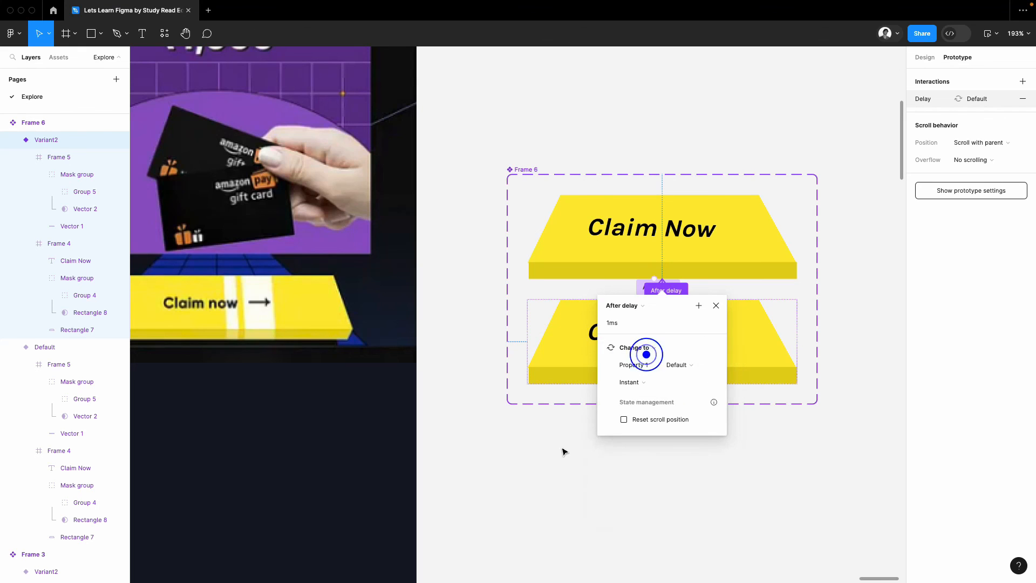
pyautogui.click(562, 447)
pyautogui.scroll(-5, 561, 446)
pyautogui.click(664, 460)
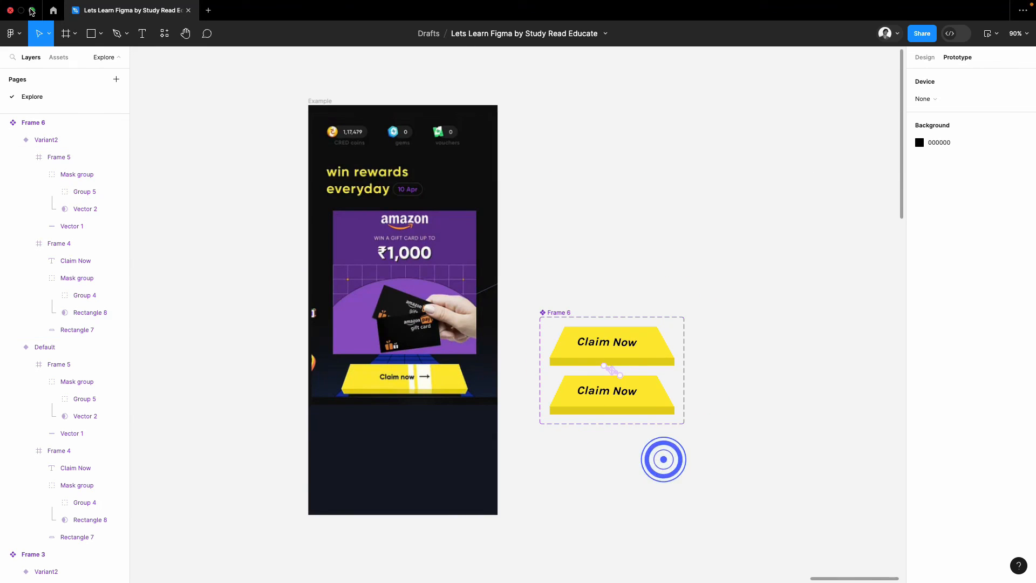
# Step: Place an instance of the Claim Now button component below the original button on the Example screen and centre it horizontally
pyautogui.click(58, 57)
pyautogui.moveTo(84, 232); pyautogui.dragTo(415, 449)
pyautogui.click(925, 57)
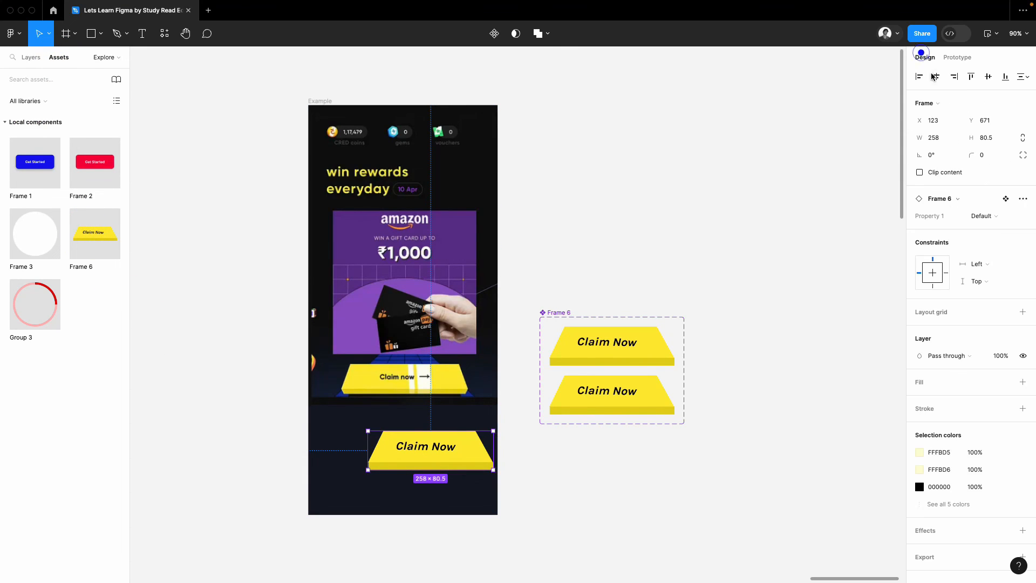
pyautogui.click(937, 76)
pyautogui.click(748, 164)
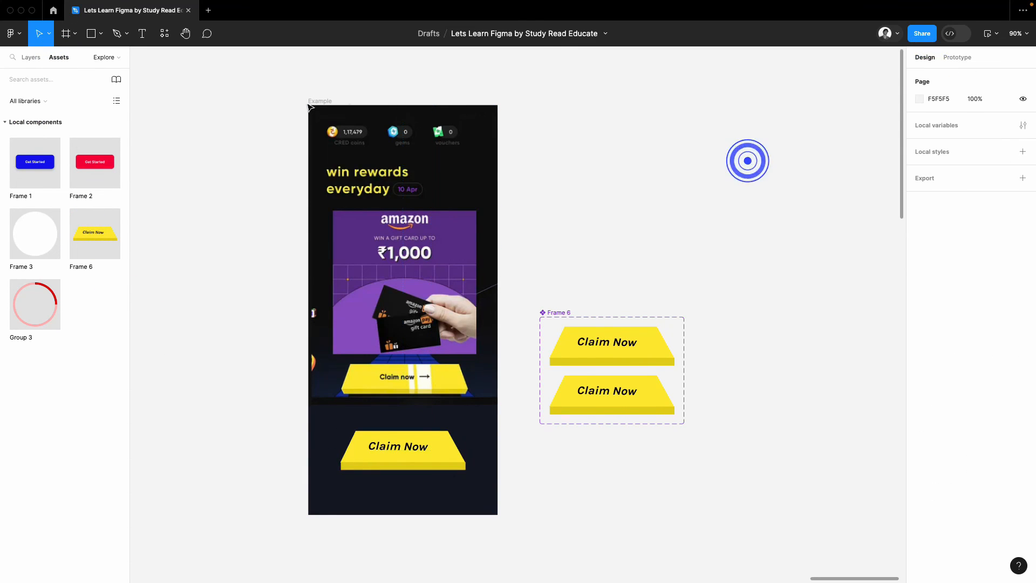
# Step: Preview the Example screen as a prototype to watch the button's shine animation
pyautogui.click(318, 100)
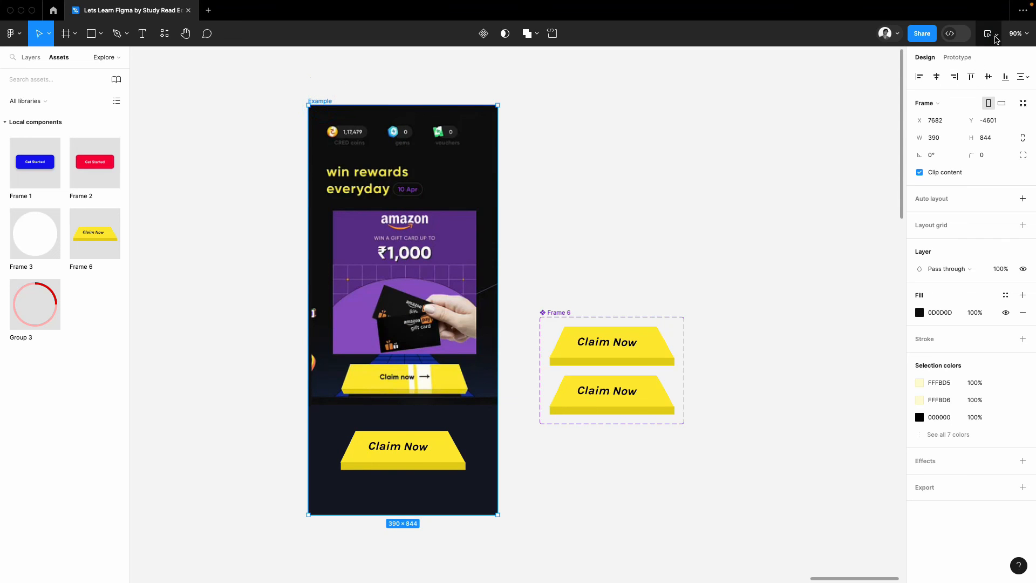
pyautogui.click(989, 33)
pyautogui.click(985, 75)
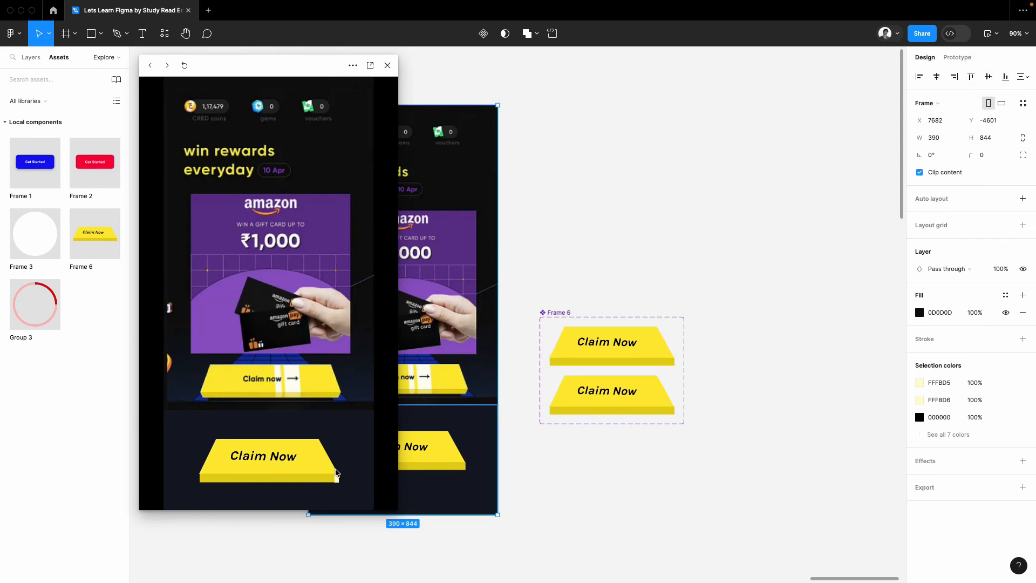